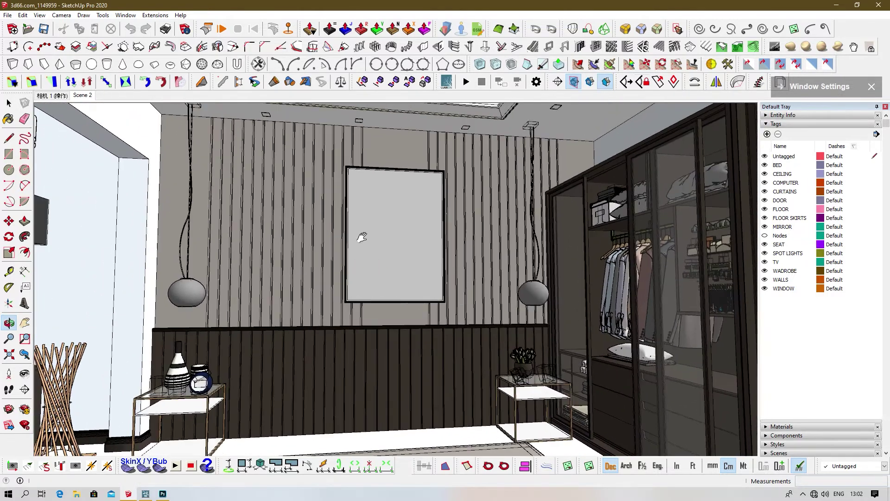
# - Look around the bedroom model's bed wall, wardrobe, window and desk area, and return to the saved Scene 2 view
pyautogui.keyDown('shift'); pyautogui.moveTo(359, 224); pyautogui.dragTo(380, 305, button='middle'); pyautogui.keyUp('shift')
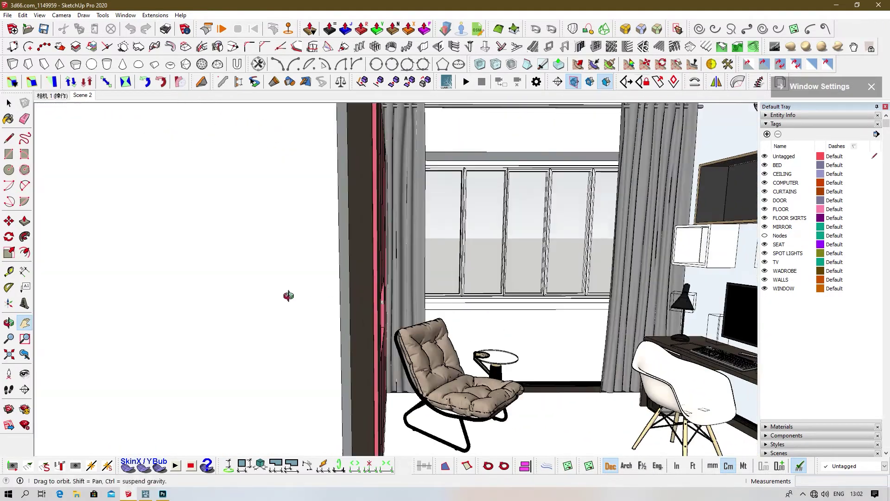
pyautogui.moveTo(463, 303); pyautogui.dragTo(274, 300, button='middle')
pyautogui.moveTo(274, 300); pyautogui.dragTo(411, 300)
pyautogui.moveTo(410, 300); pyautogui.dragTo(495, 300, button='middle')
pyautogui.click(84, 96)
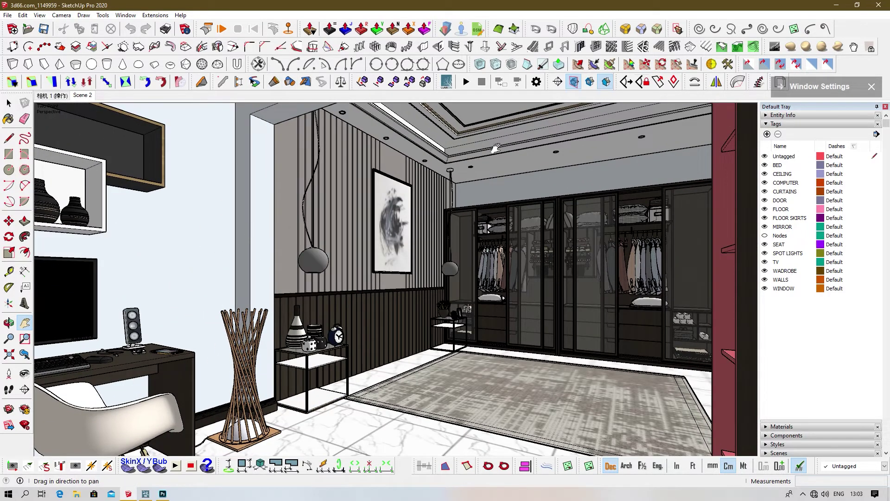
# - Switch to Lumion with the bedroom project open and aim the view at the window and desk area
pyautogui.click(836, 4)
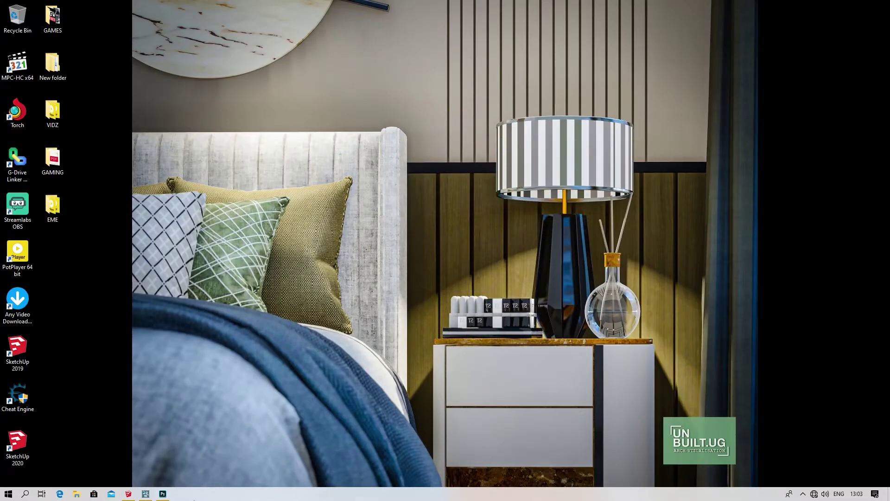
pyautogui.moveTo(145, 495)
pyautogui.click(170, 464)
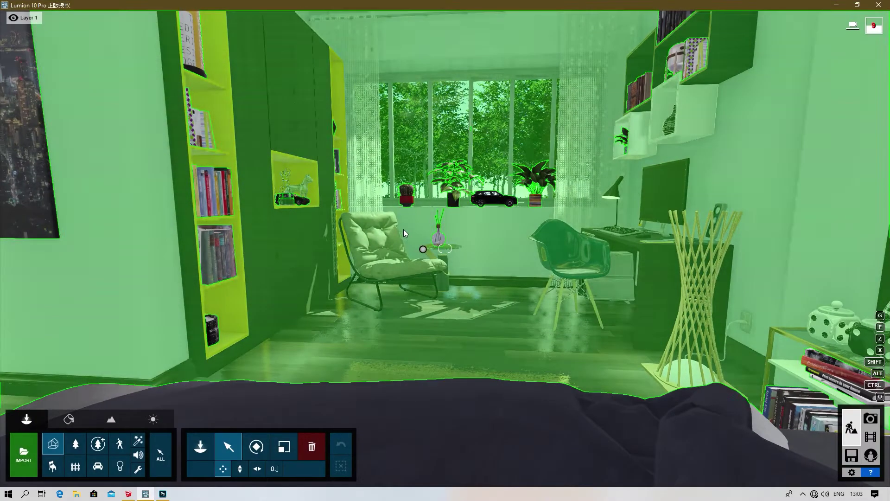
pyautogui.moveTo(403, 229); pyautogui.dragTo(410, 253, button='right')
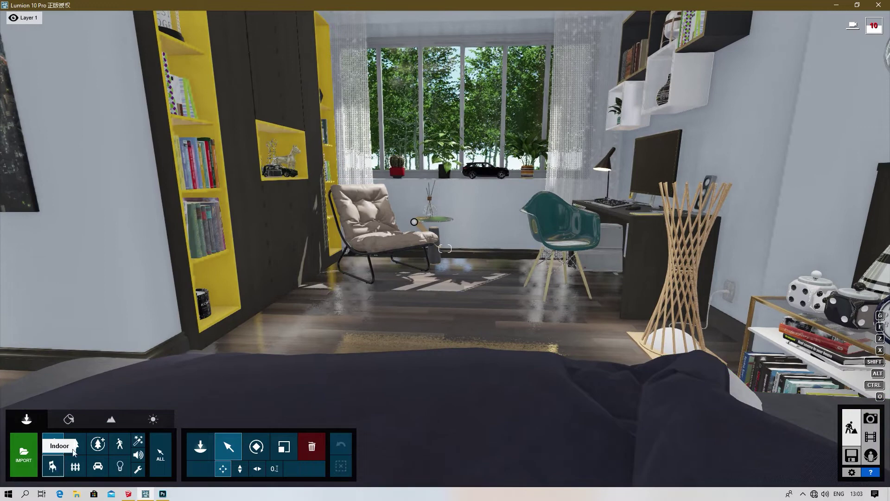
# - Display the indoor object category and examine the decorative objects on the shelves, windowsill and desk side
pyautogui.click(54, 464)
pyautogui.moveTo(291, 260); pyautogui.dragTo(366, 205, button='right')
pyautogui.press('q')
pyautogui.press('w')
pyautogui.moveTo(445, 249); pyautogui.dragTo(444, 248, button='right')
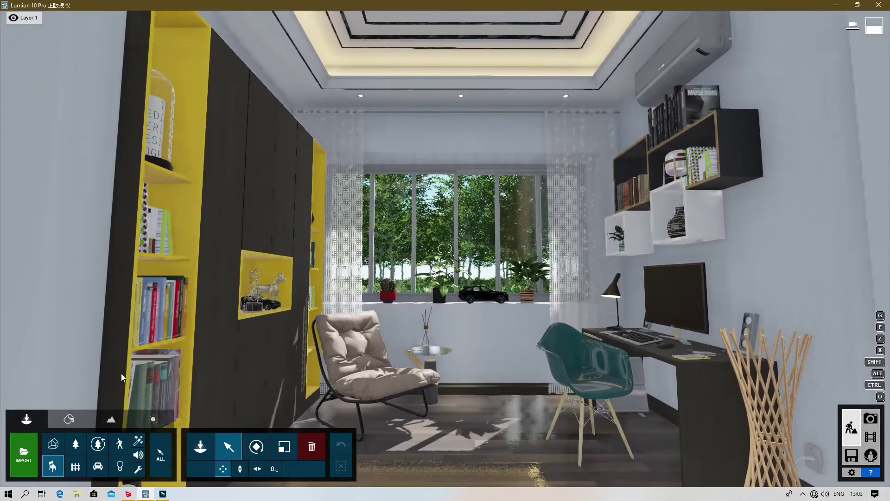
# - Display the lights category and inspect the fill lights placed above the floor near the armchair, desk chair and floor lamp
pyautogui.click(120, 467)
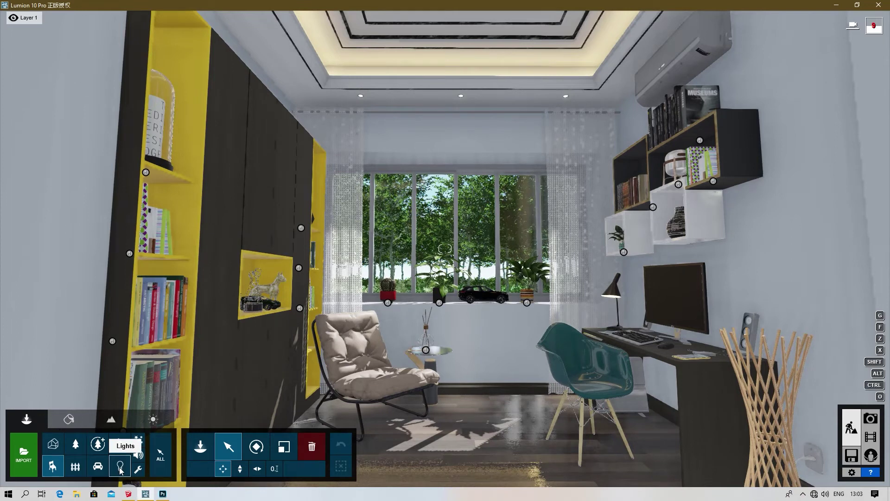
pyautogui.click(119, 468)
pyautogui.moveTo(427, 382); pyautogui.dragTo(421, 429, button='right')
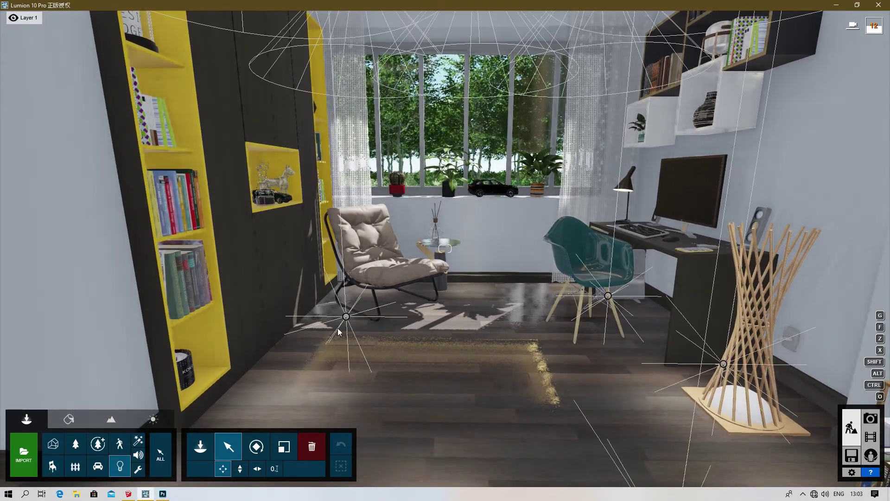
pyautogui.click(346, 317)
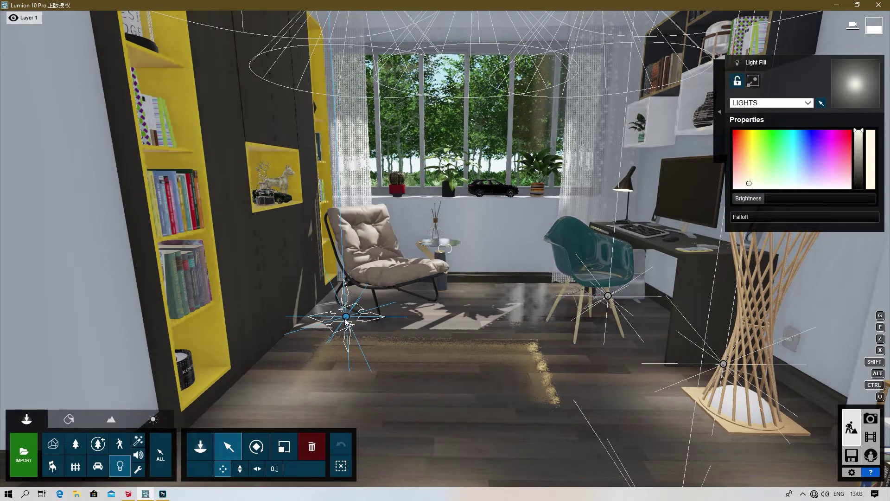
pyautogui.click(609, 298)
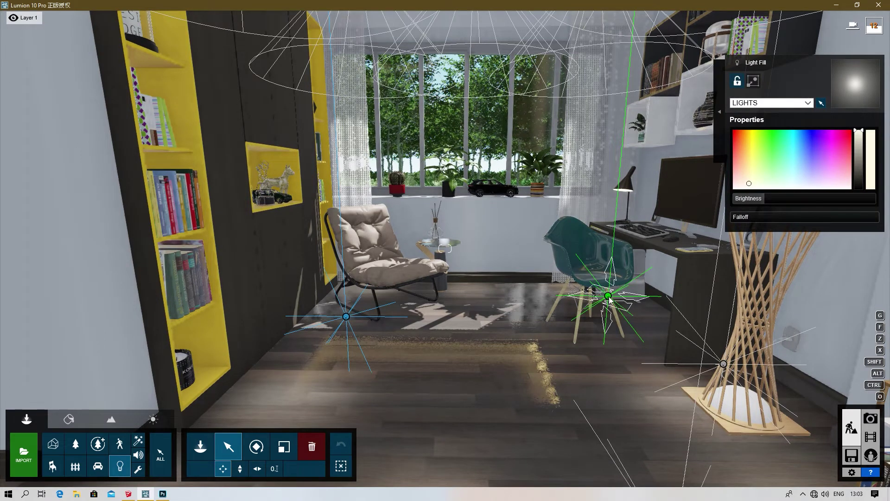
pyautogui.click(723, 366)
# - Inspect the properties of a ceiling spotlight near the window and of the line light in the ceiling recess
pyautogui.press('s')
pyautogui.moveTo(579, 334); pyautogui.dragTo(606, 209, button='right')
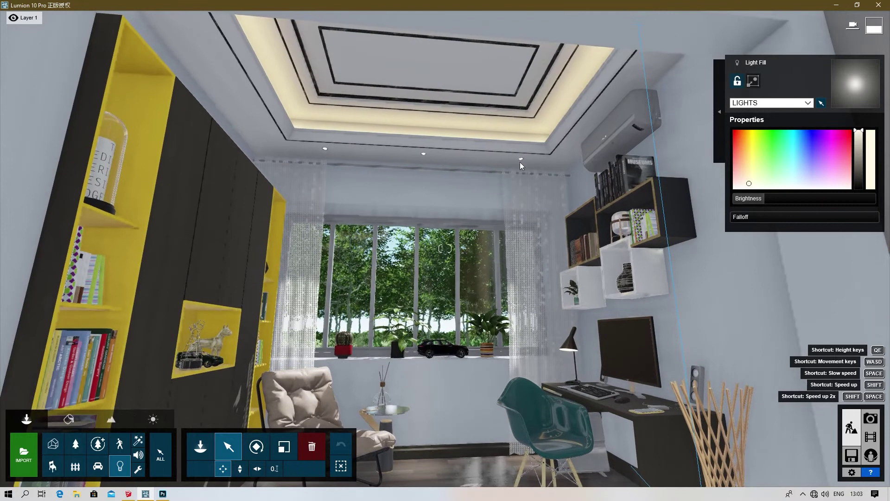
pyautogui.click(519, 160)
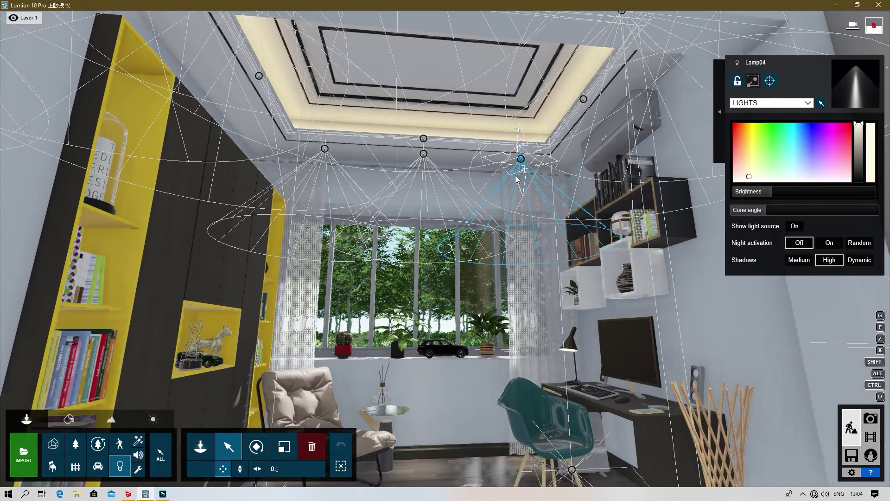
pyautogui.click(423, 138)
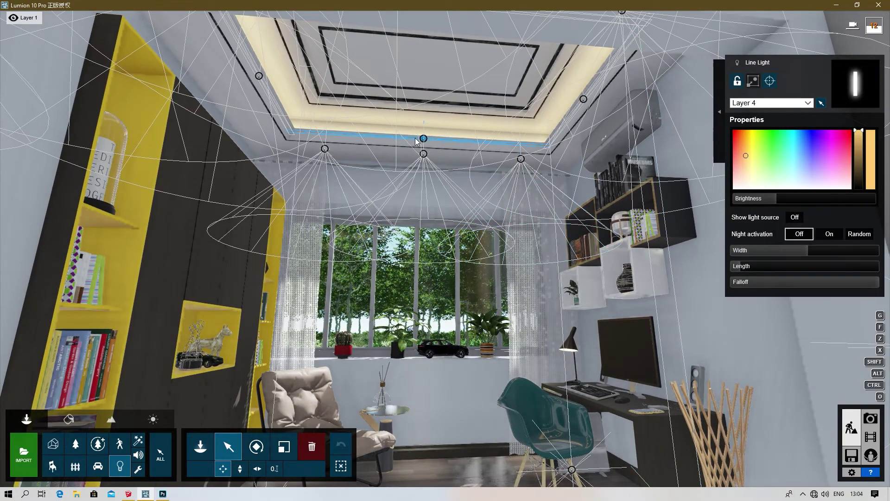
# - Inspect the omni light at the bedside pendant and the fill light over the bed, and clear the light selection
pyautogui.moveTo(429, 277); pyautogui.dragTo(466, 195, button='right')
pyautogui.moveTo(445, 248); pyautogui.dragTo(445, 249, button='right')
pyautogui.press('s')
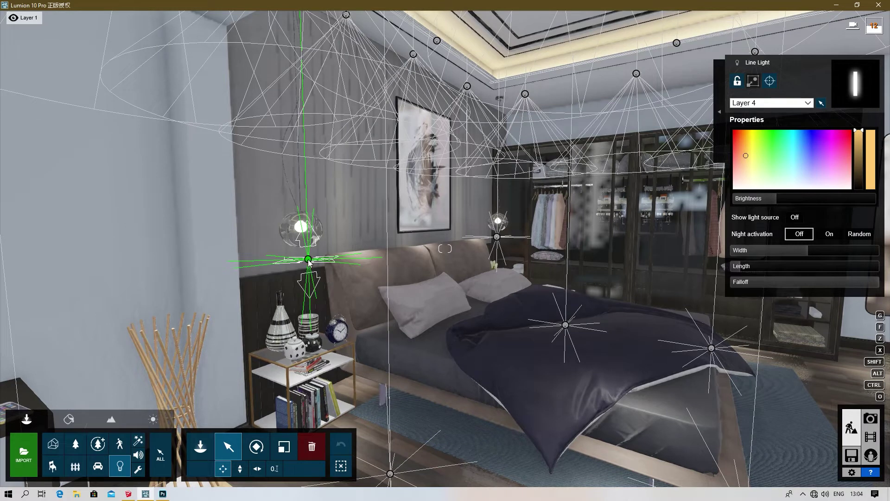
pyautogui.click(308, 260)
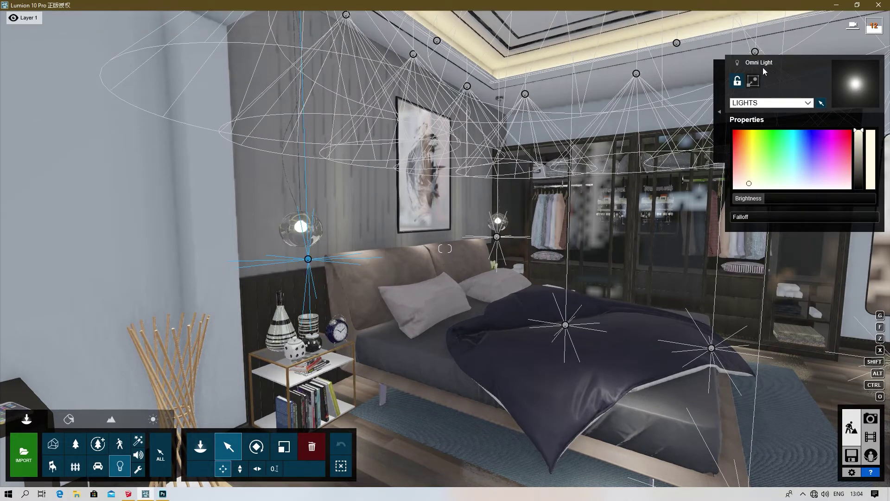
pyautogui.moveTo(519, 199); pyautogui.dragTo(559, 251, button='right')
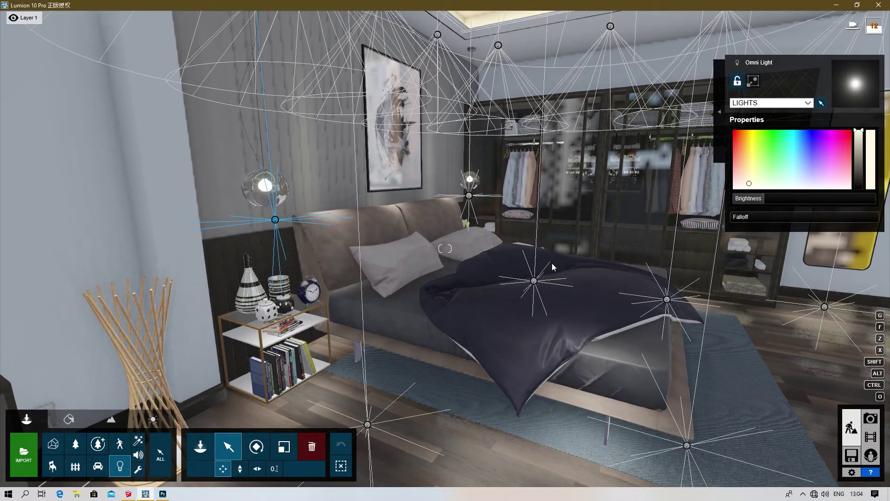
pyautogui.click(534, 281)
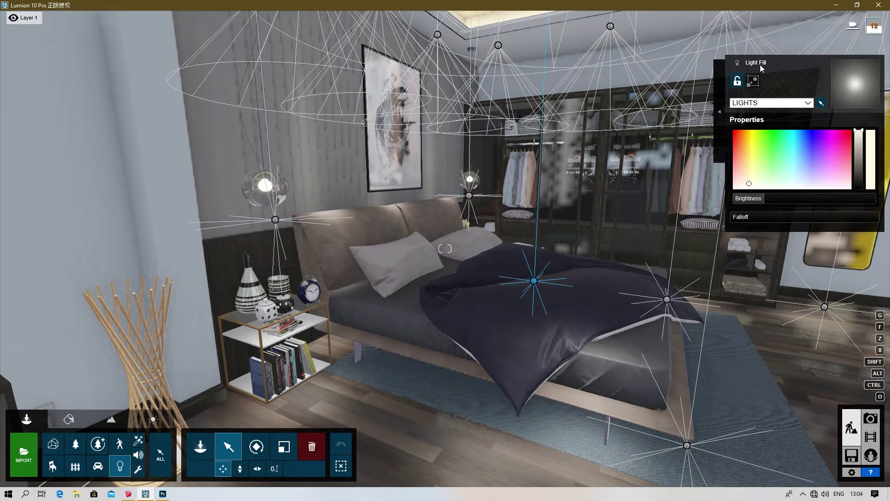
pyautogui.moveTo(543, 159); pyautogui.dragTo(452, 219, button='right')
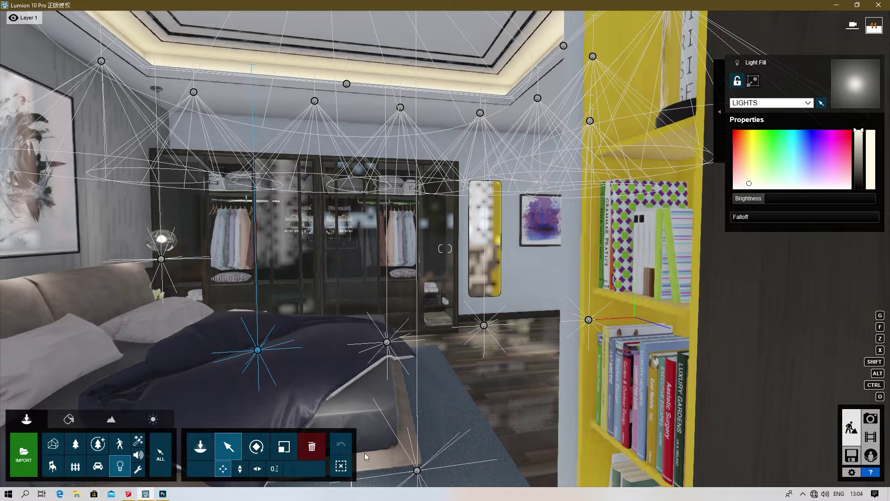
pyautogui.click(341, 466)
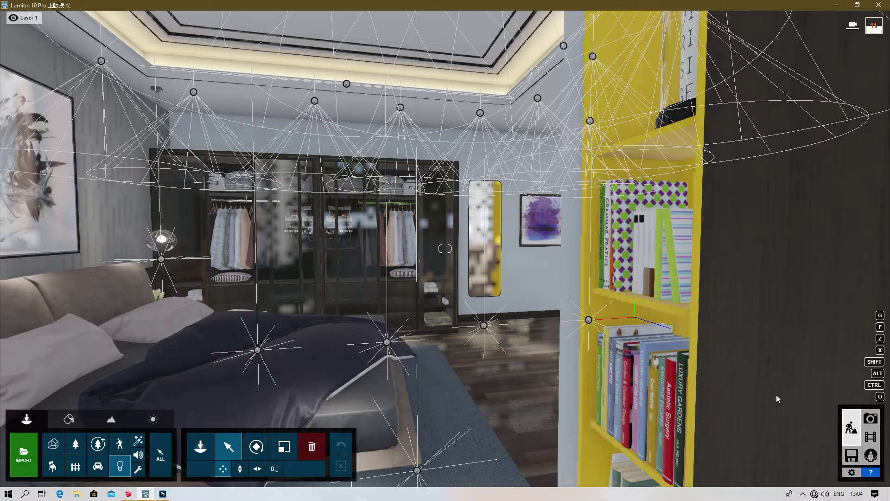
# - Enter photo mode and load the armchair and window view, photo 1 in the first photo set
pyautogui.click(870, 420)
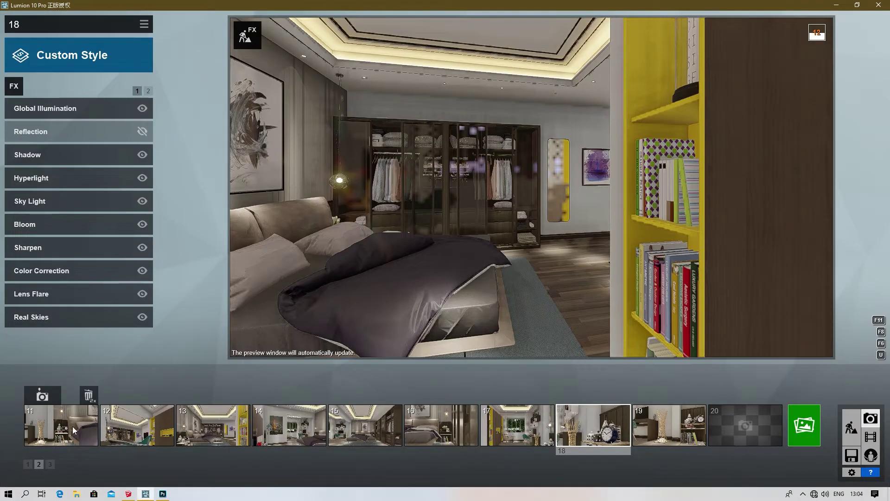
pyautogui.click(73, 426)
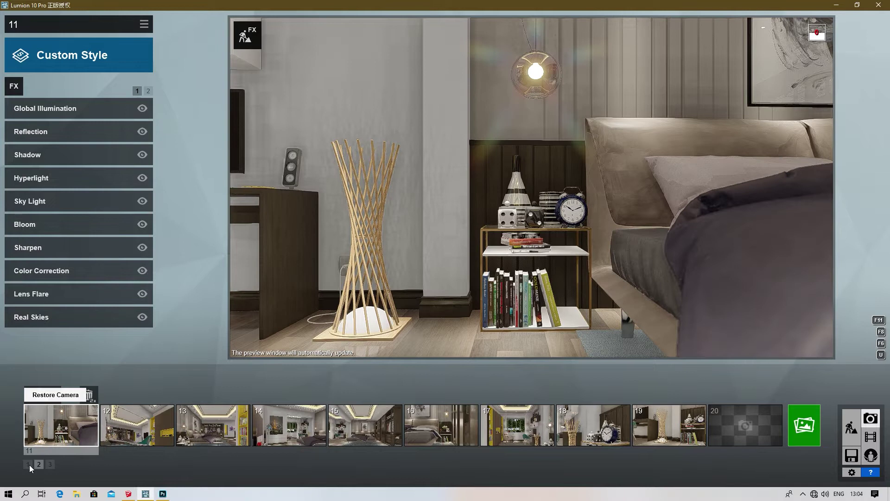
pyautogui.click(28, 464)
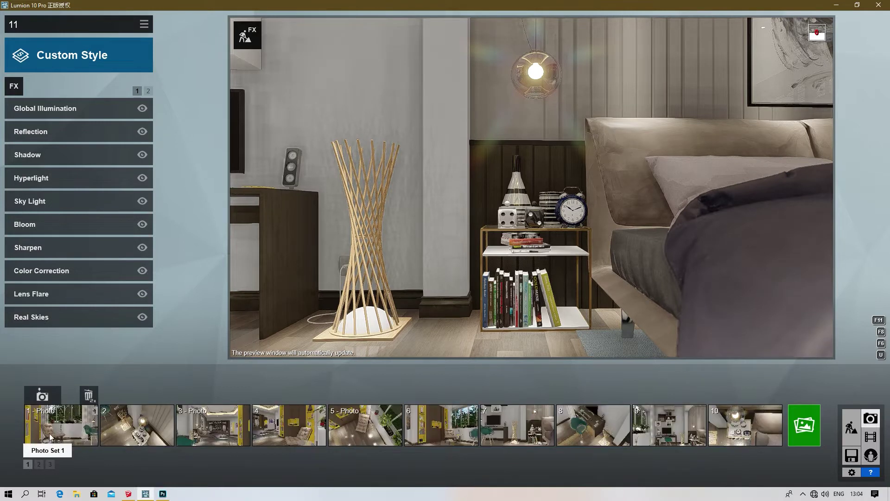
pyautogui.click(66, 428)
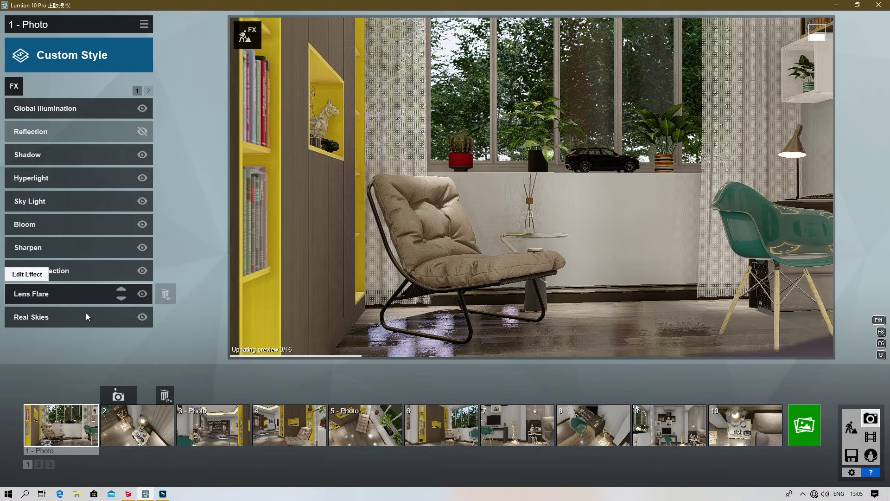
# - Review the Fog and 2-Point Perspective effect settings of photo 1
pyautogui.click(148, 91)
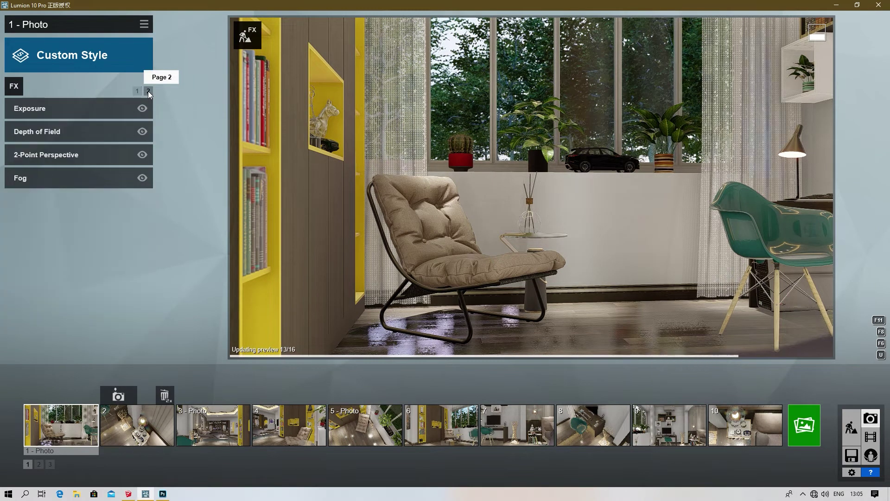
pyautogui.click(62, 174)
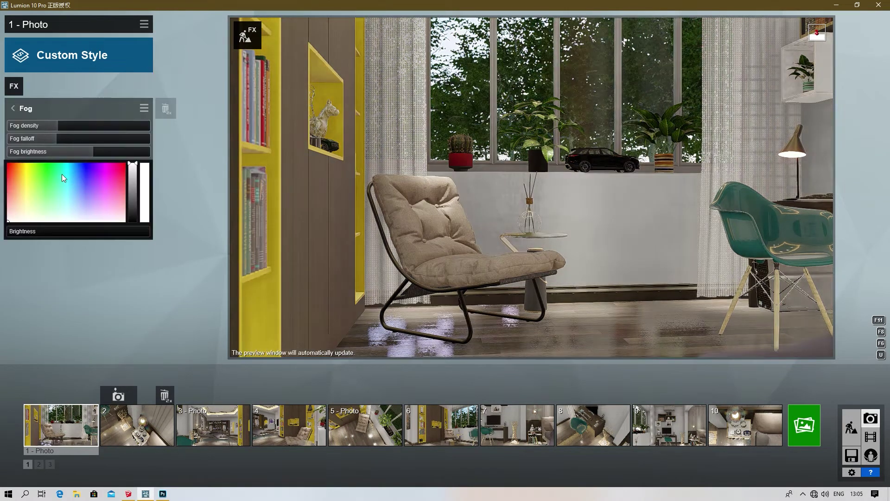
pyautogui.click(58, 135)
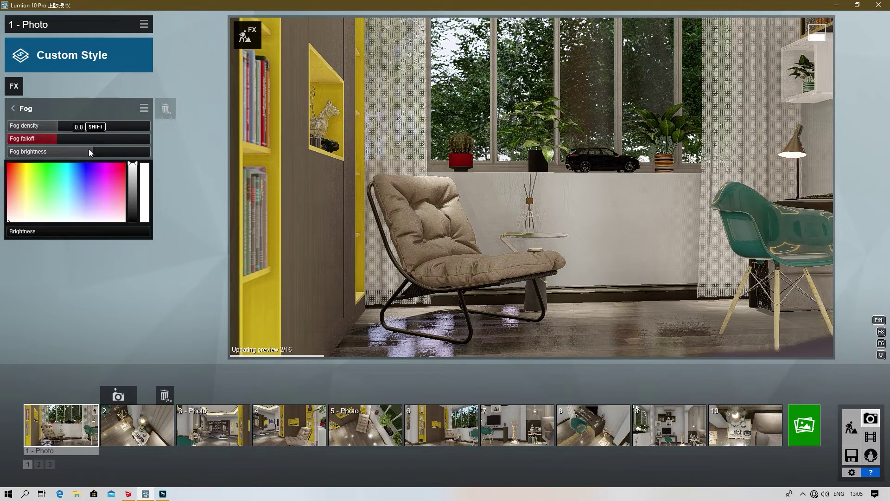
pyautogui.click(18, 108)
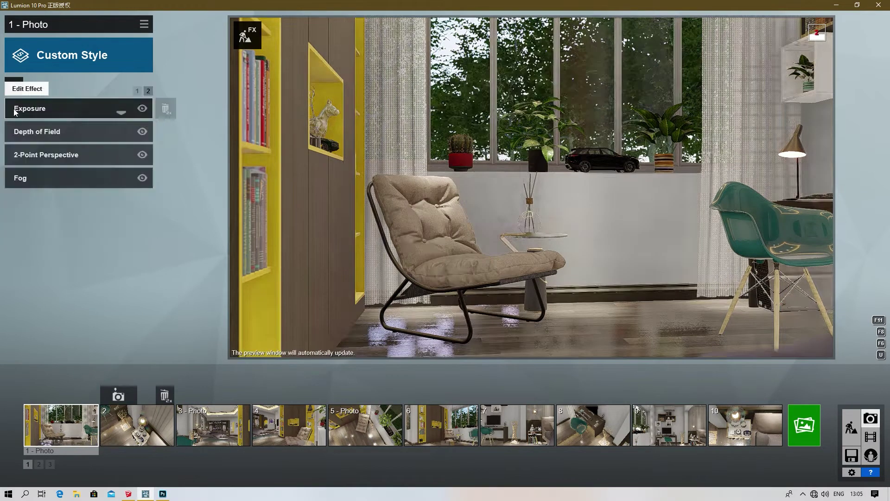
pyautogui.click(44, 154)
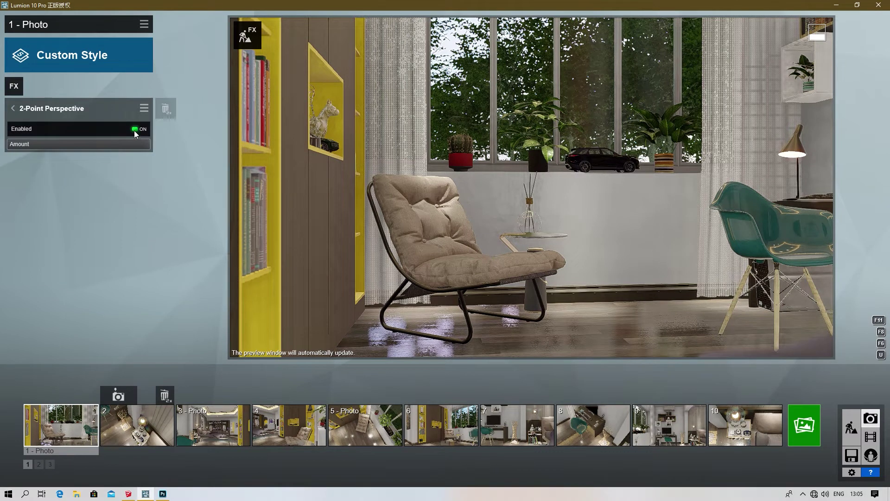
pyautogui.click(13, 108)
# - Review the Depth of Field effect settings of photo 1, including the focus point selection on the armchair view
pyautogui.click(54, 133)
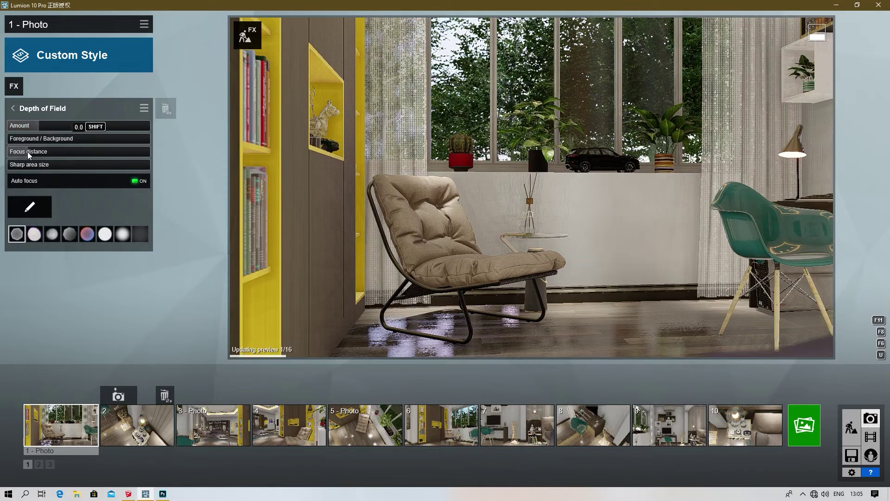
pyautogui.click(46, 201)
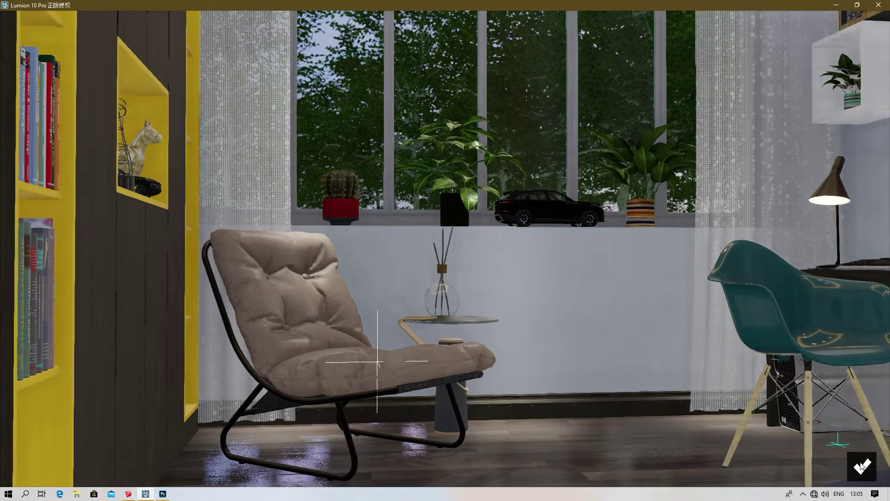
pyautogui.click(393, 311)
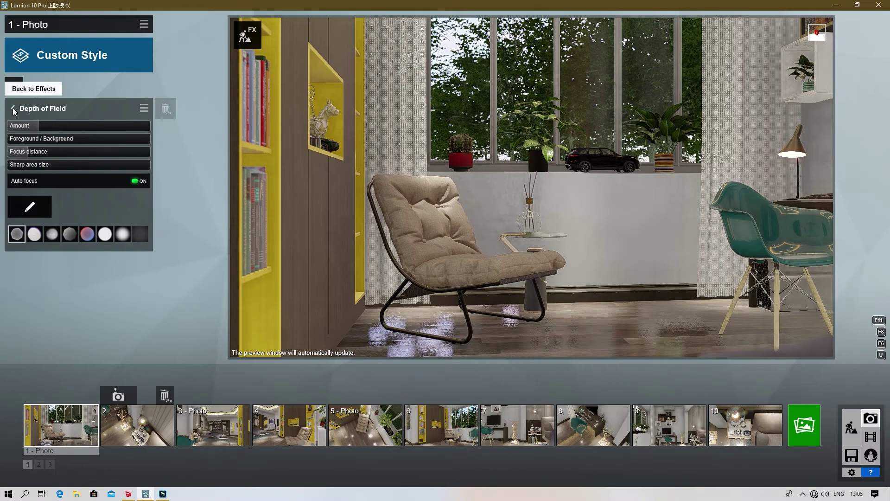
pyautogui.click(13, 109)
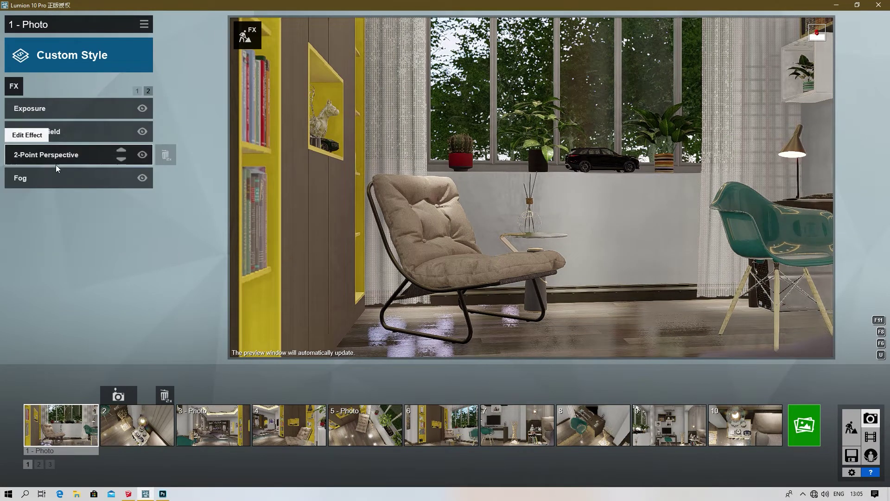
# - Review the Exposure effect setting of photo 1 and return to the first page of effects
pyautogui.click(57, 109)
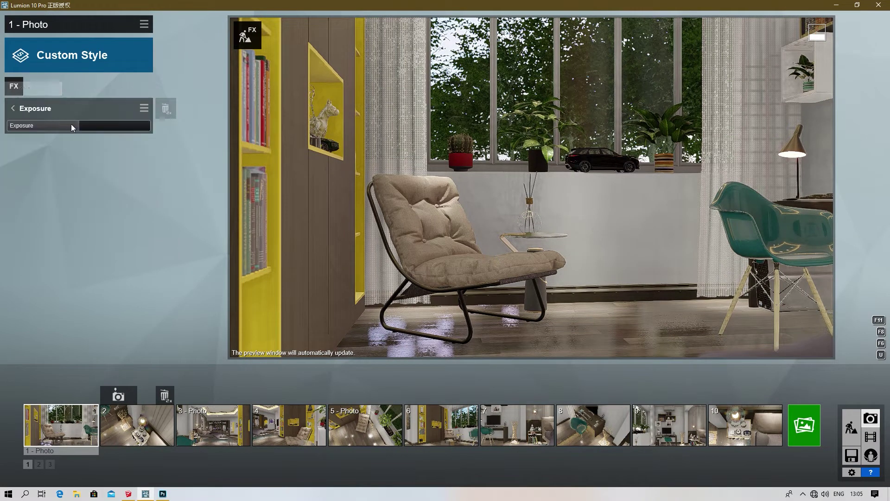
pyautogui.click(14, 111)
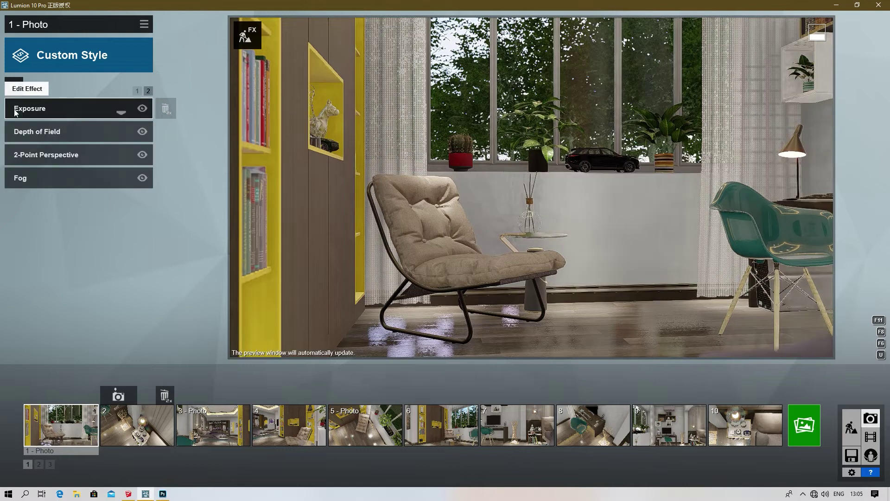
pyautogui.click(137, 91)
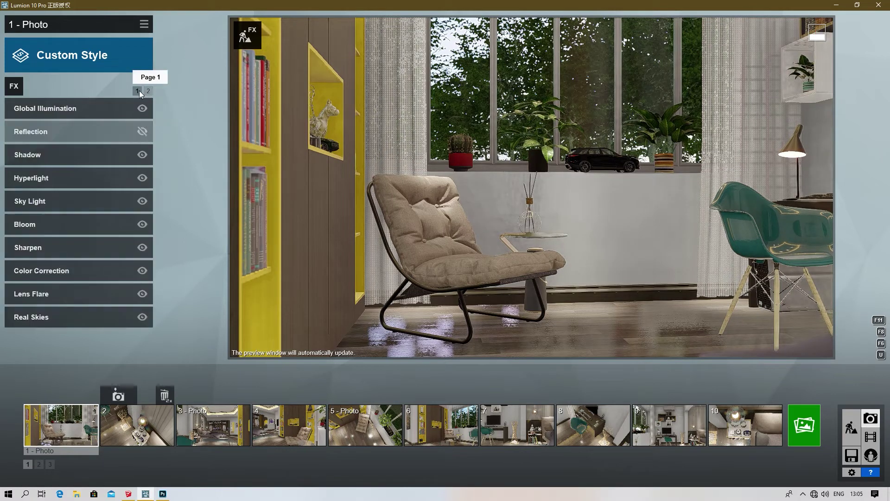
# - Review the Real Skies effect settings of photo 1, including the heading and overall brightness
pyautogui.click(99, 319)
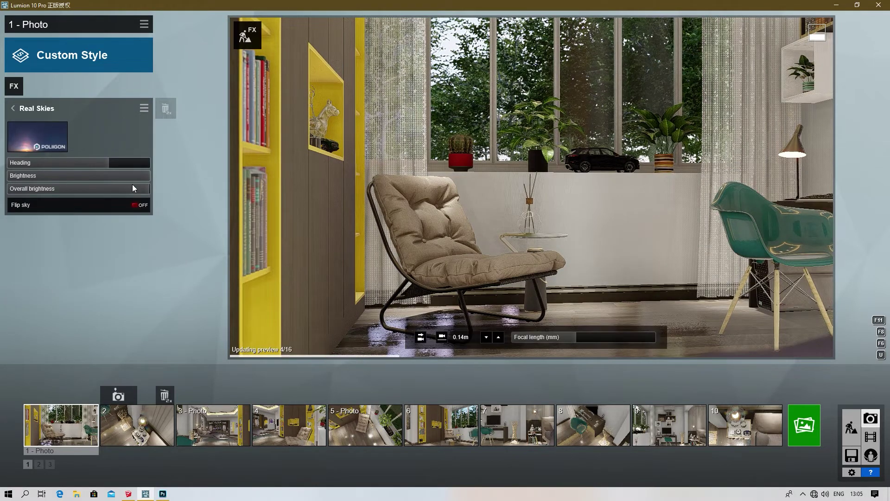
pyautogui.moveTo(106, 162)
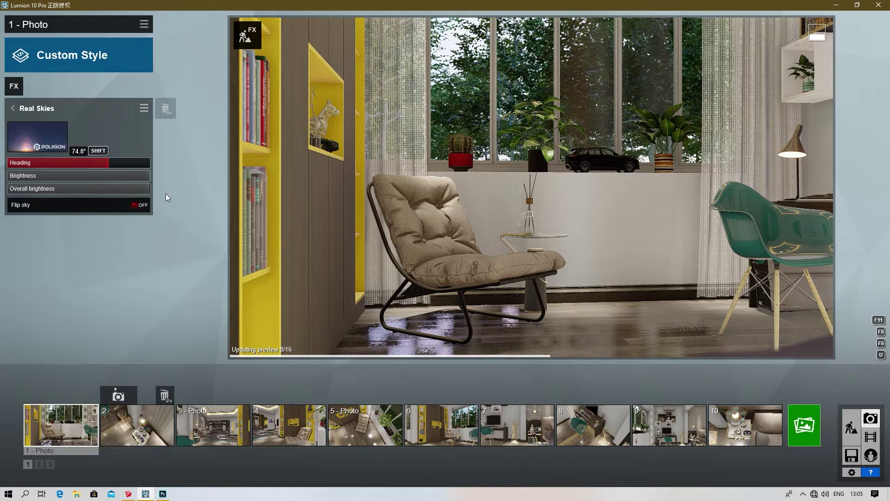
pyautogui.moveTo(146, 188)
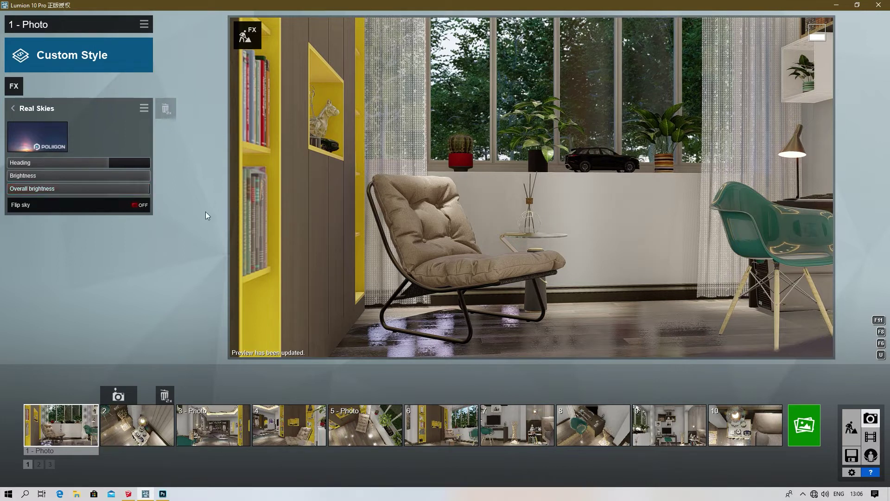
pyautogui.click(17, 110)
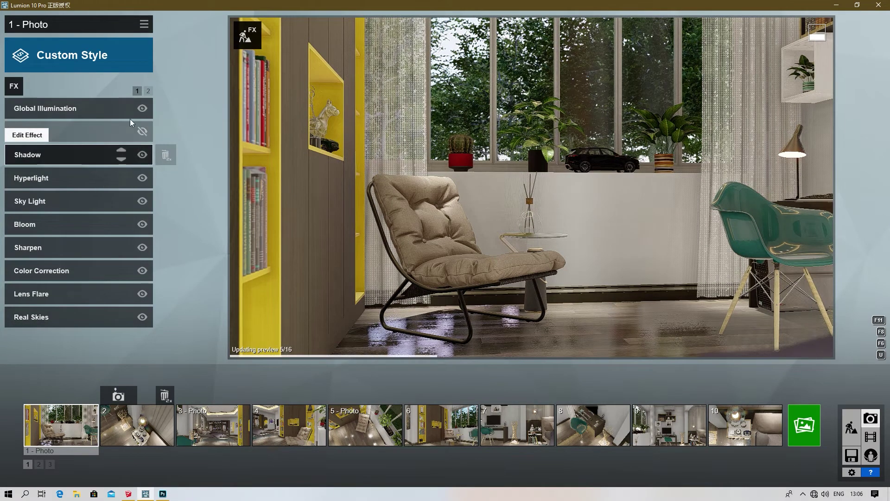
# - Review the Lens Flare and Color Correction effect settings of photo 1
pyautogui.click(91, 292)
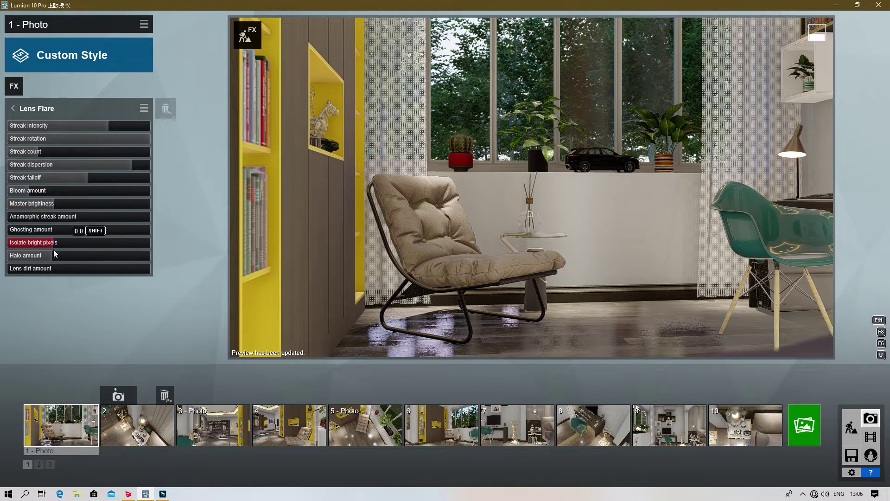
pyautogui.click(13, 108)
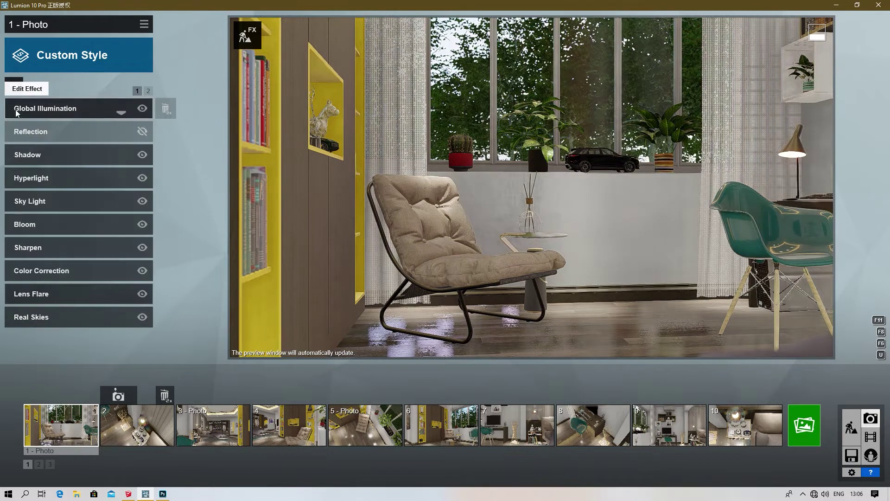
pyautogui.click(89, 271)
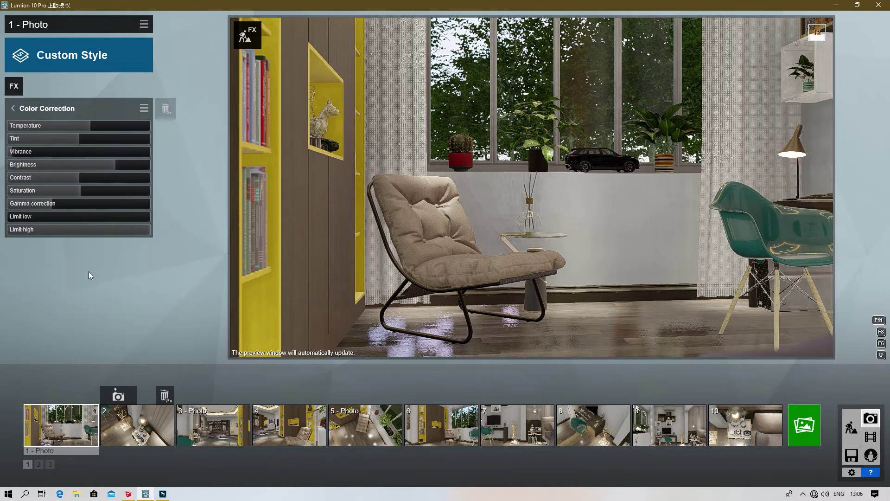
pyautogui.moveTo(90, 131); pyautogui.dragTo(79, 138)
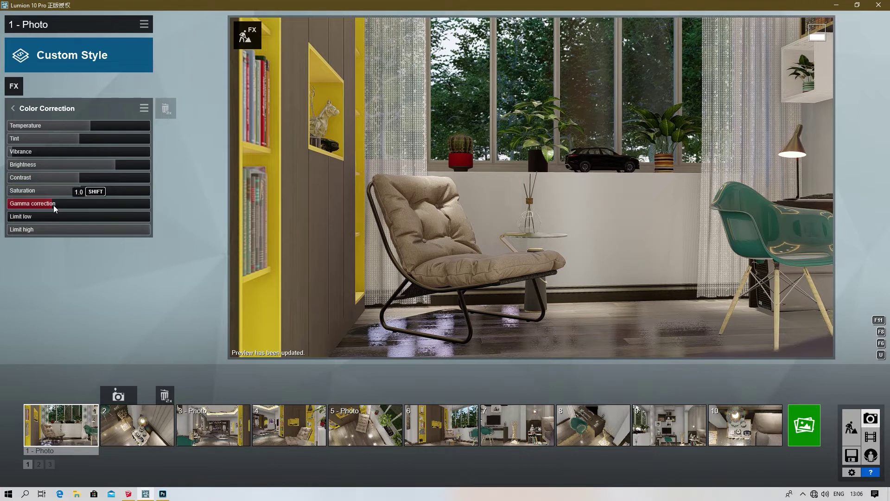
pyautogui.click(12, 110)
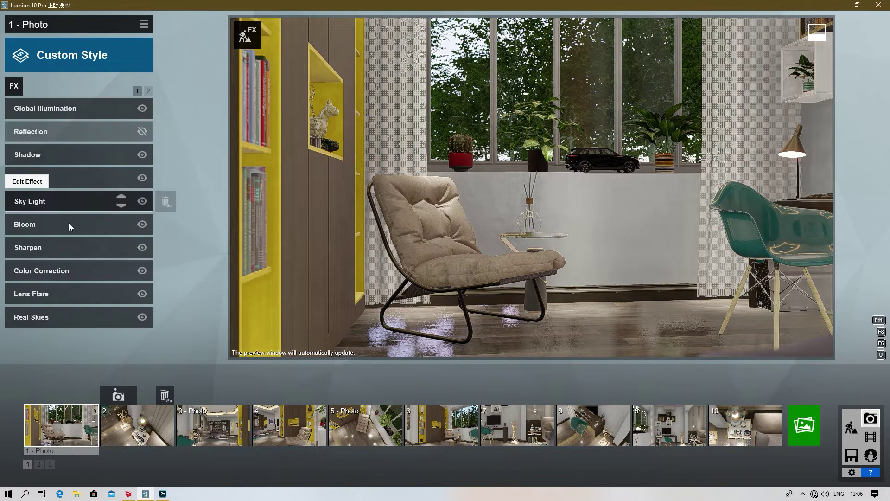
# - Review the Sharpen intensity and the Bloom amount of photo 1
pyautogui.click(80, 241)
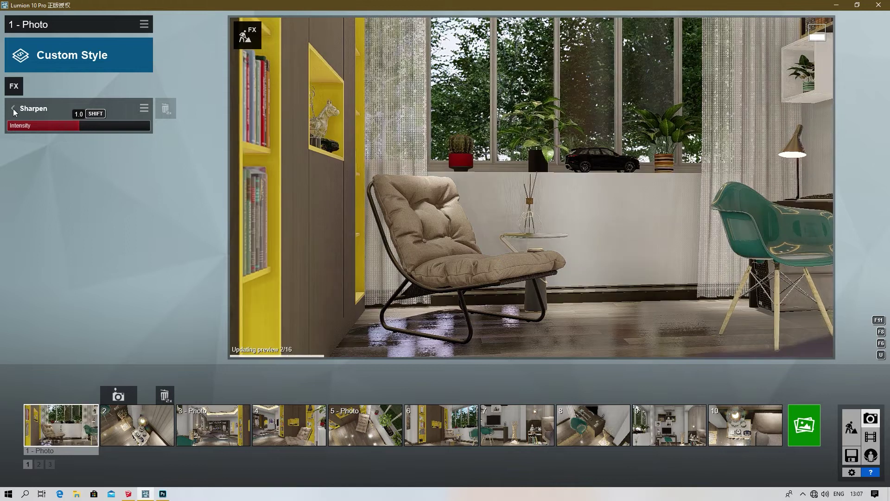
pyautogui.click(12, 109)
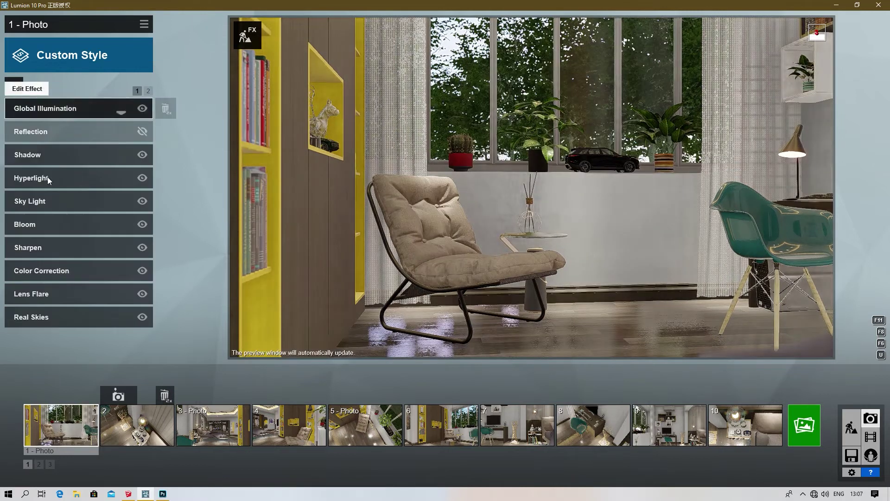
pyautogui.click(83, 227)
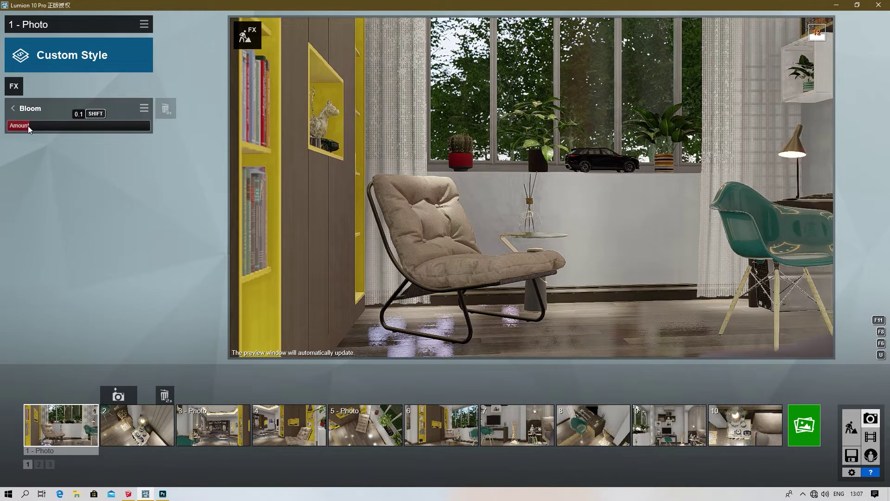
pyautogui.click(13, 111)
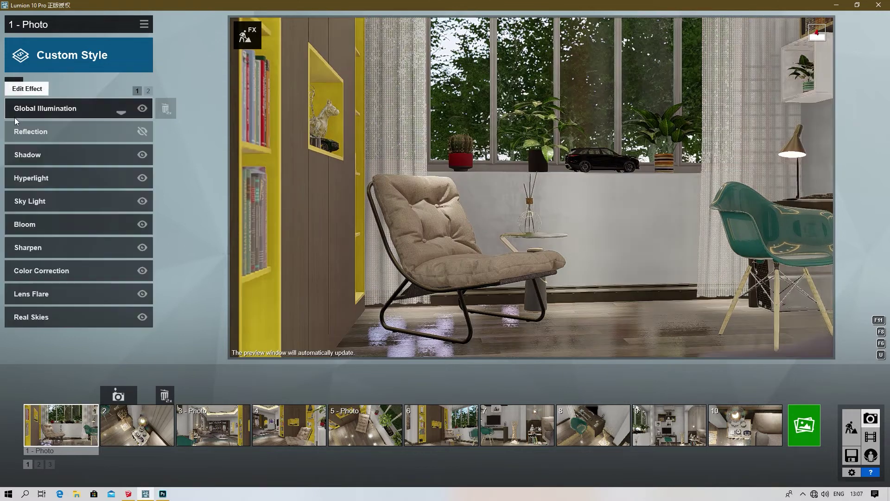
# - Review the Sky Light effect settings and the Hyperlight amount of photo 1
pyautogui.click(82, 199)
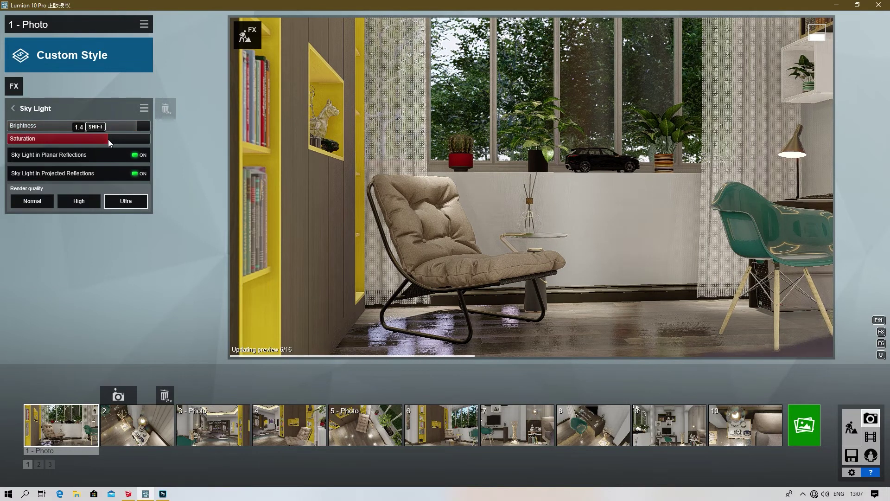
pyautogui.click(12, 109)
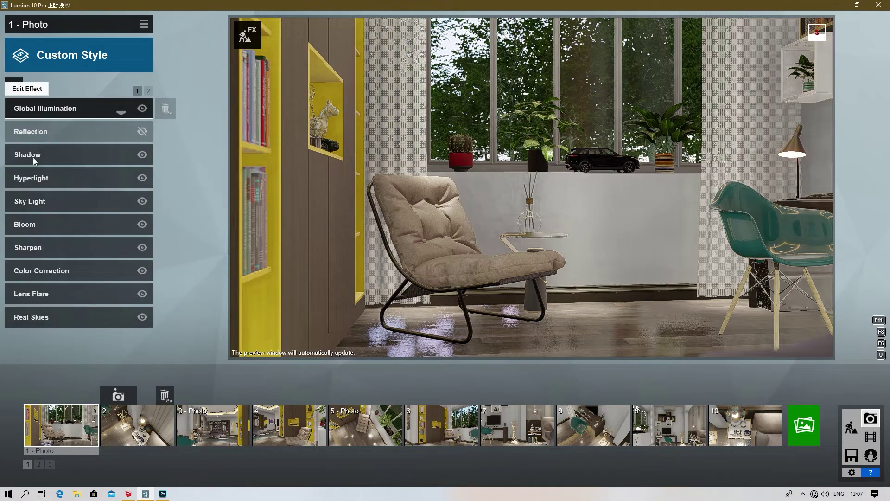
pyautogui.click(70, 175)
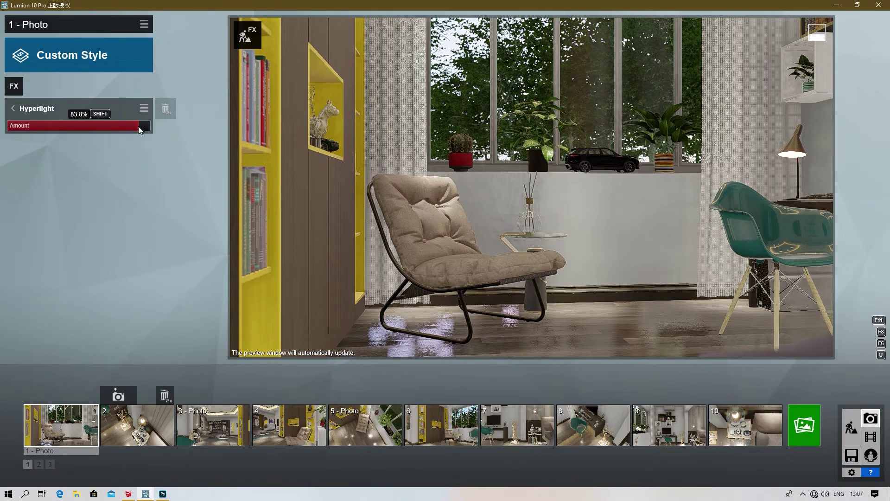
pyautogui.click(15, 110)
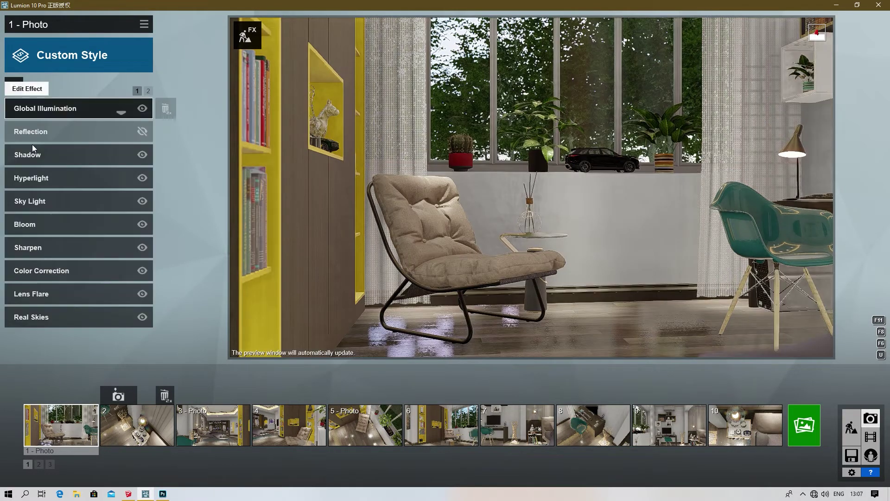
# - Review the Shadow effect settings of photo 1, rechecking the Hyperlight amount in between
pyautogui.click(66, 158)
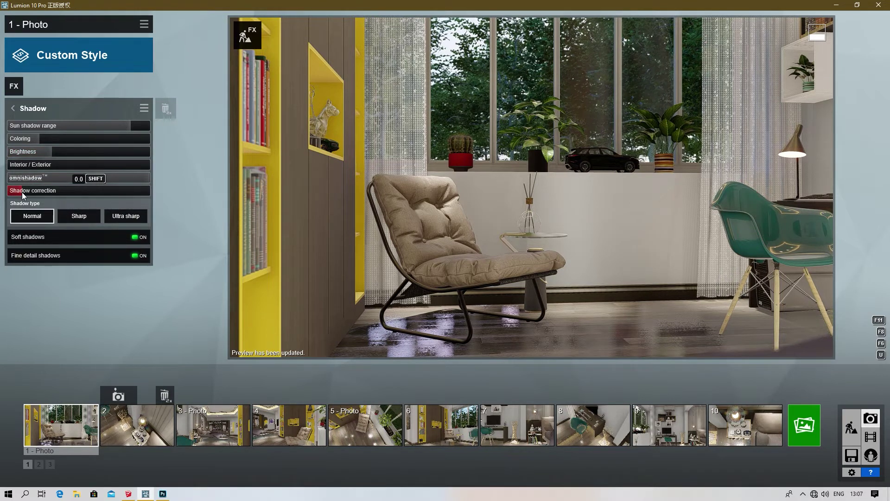
pyautogui.click(13, 109)
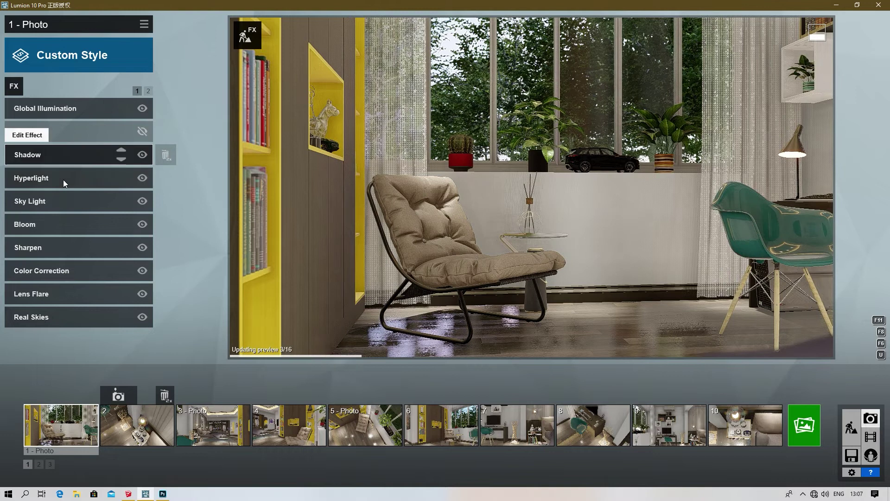
pyautogui.click(63, 180)
pyautogui.click(138, 125)
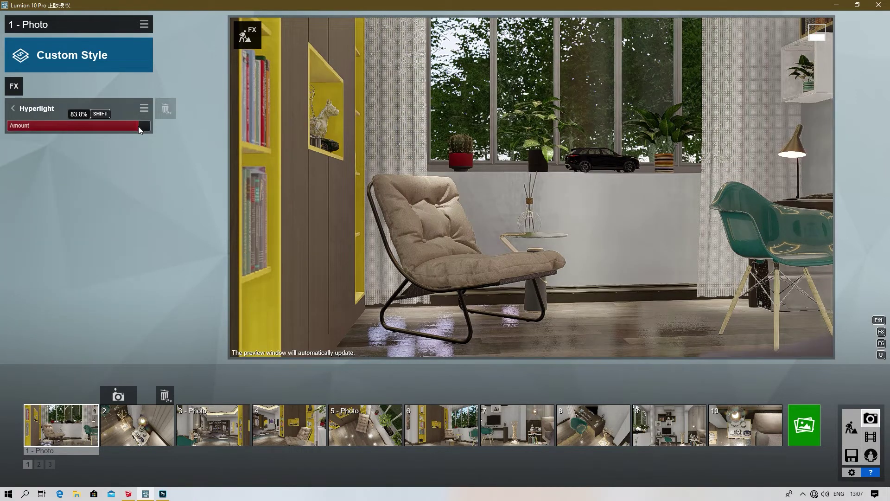
pyautogui.click(13, 110)
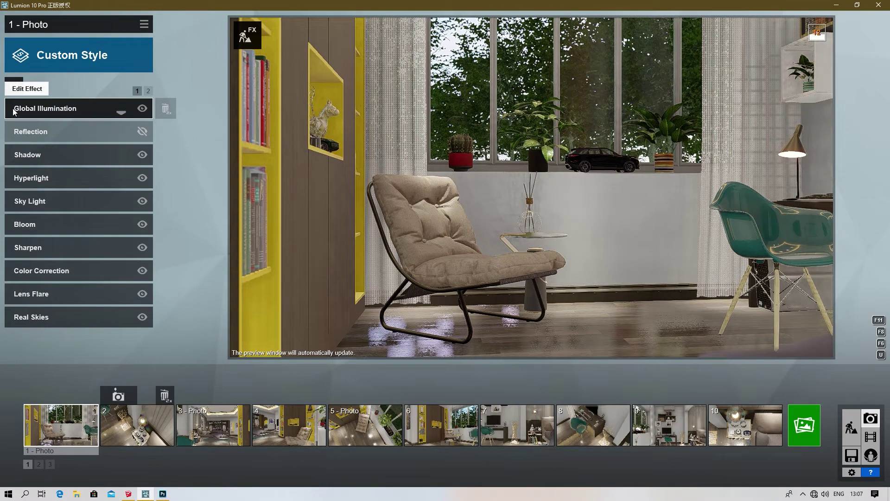
pyautogui.click(72, 154)
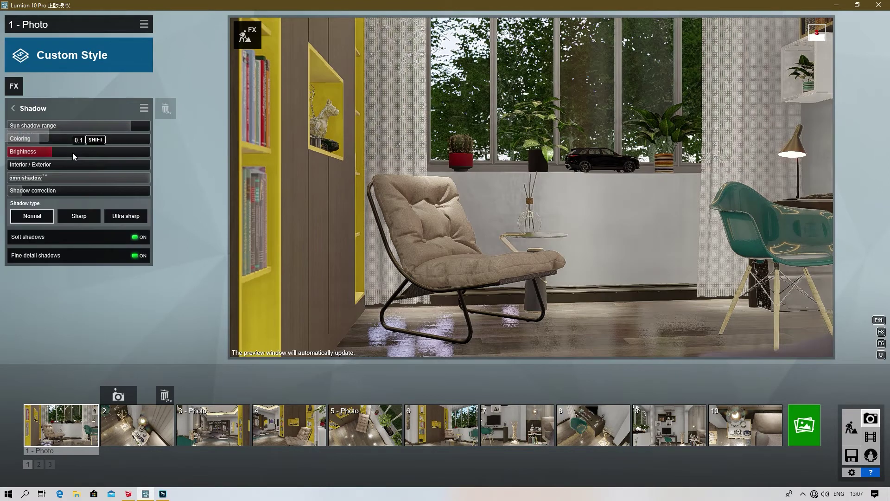
pyautogui.click(13, 110)
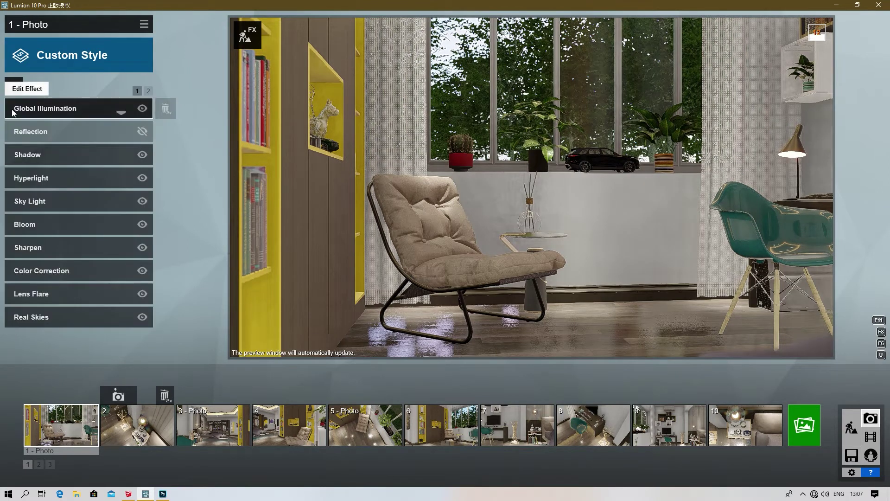
# - Examine which ceiling spotlights are selected for Global Illumination in photo 1, along with the Spotlight GI amount
pyautogui.click(35, 113)
pyautogui.moveTo(28, 159)
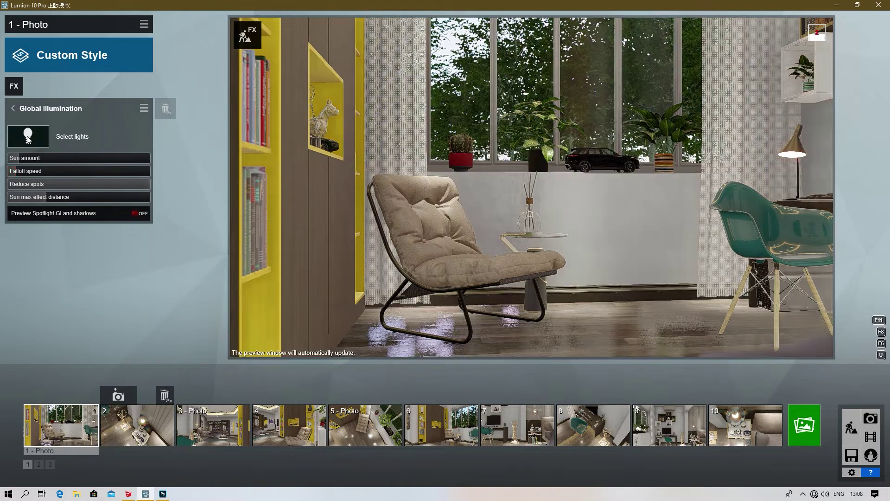
pyautogui.click(27, 137)
pyautogui.moveTo(308, 134); pyautogui.dragTo(314, 211, button='right')
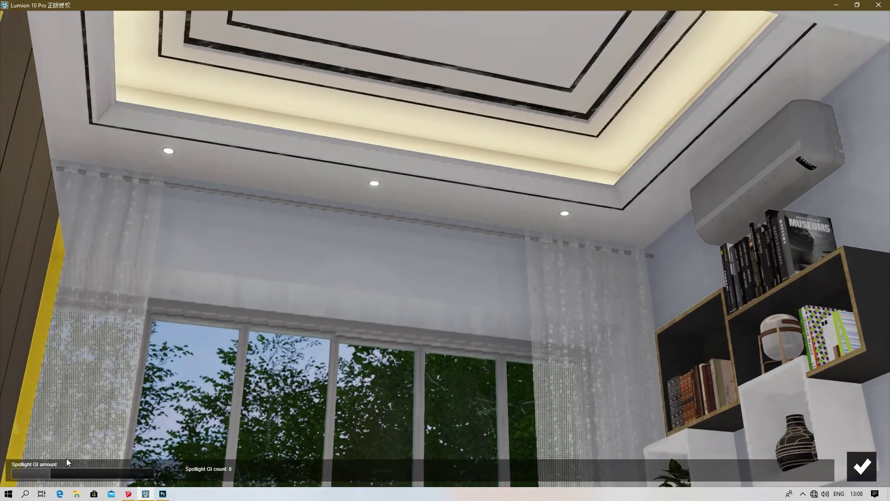
pyautogui.moveTo(50, 473)
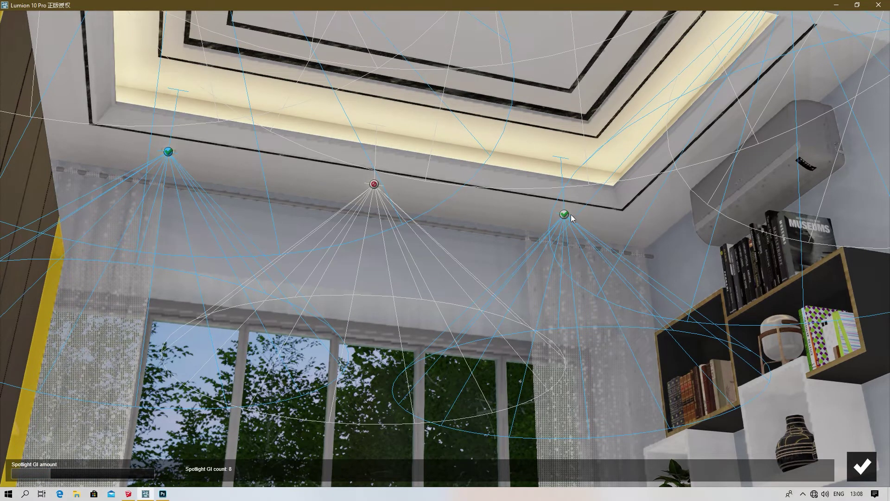
pyautogui.moveTo(646, 131); pyautogui.dragTo(680, 265, button='right')
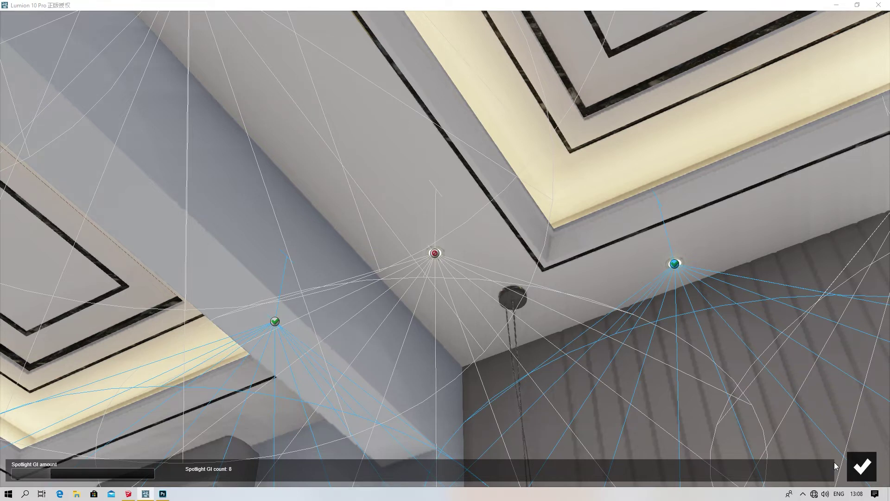
pyautogui.click(859, 466)
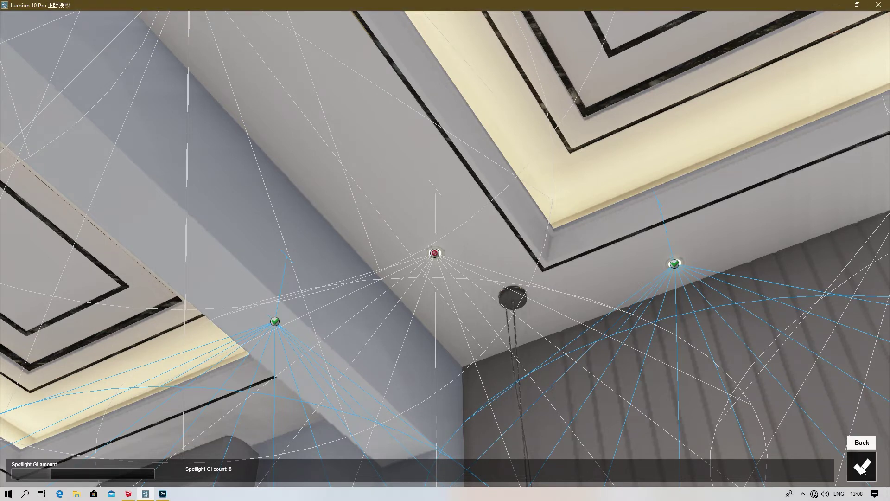
pyautogui.click(862, 468)
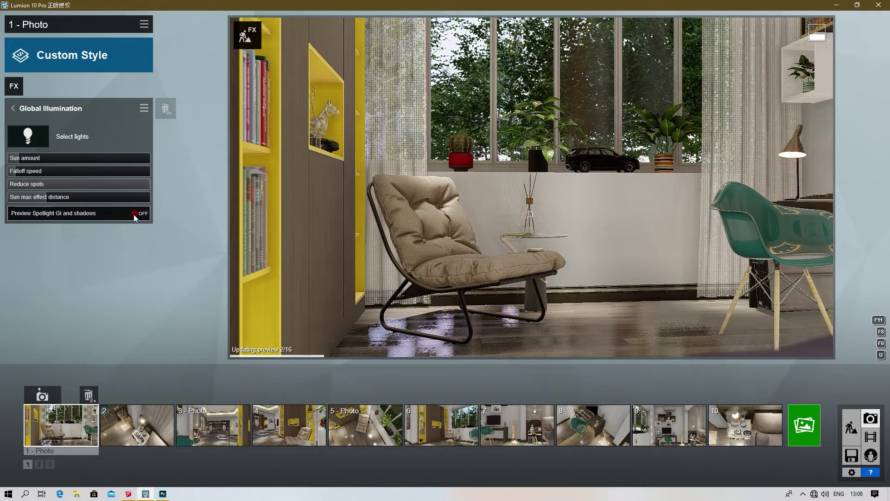
# - Review the sun amount, falloff speed, reduce spots and sun max effect distance settings of photo 1's Global Illumination effect
pyautogui.click(13, 108)
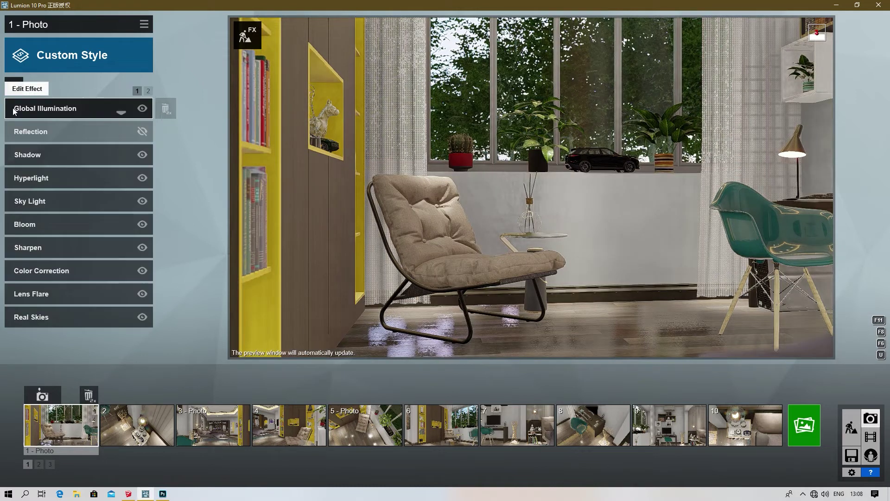
pyautogui.click(71, 107)
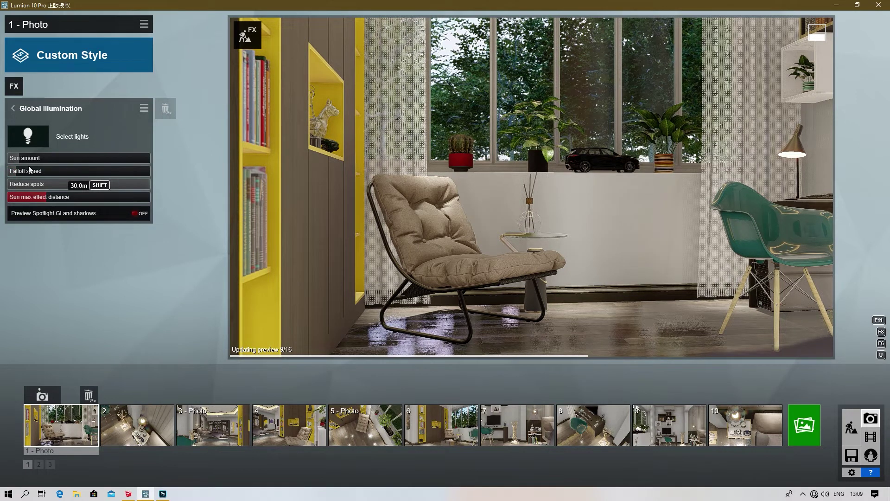
pyautogui.click(13, 108)
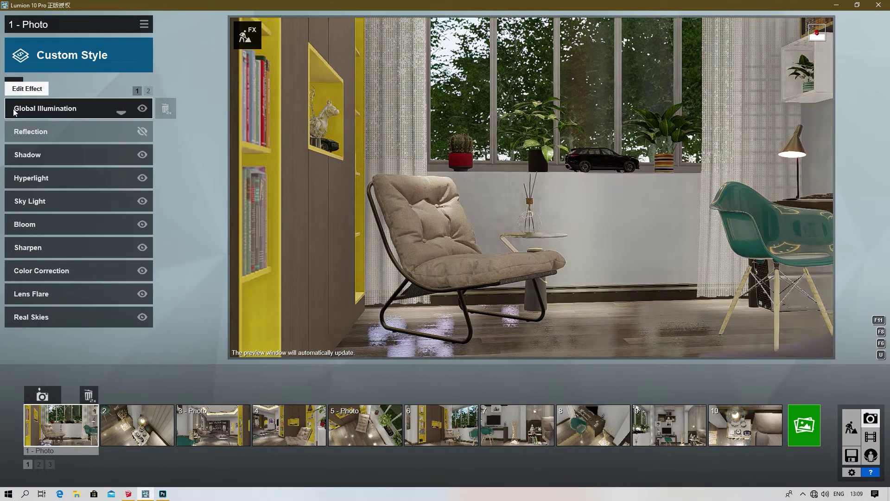
# - Review the Reflection effect settings of photo 1 and examine the updated reflections on the floor and window
pyautogui.click(70, 132)
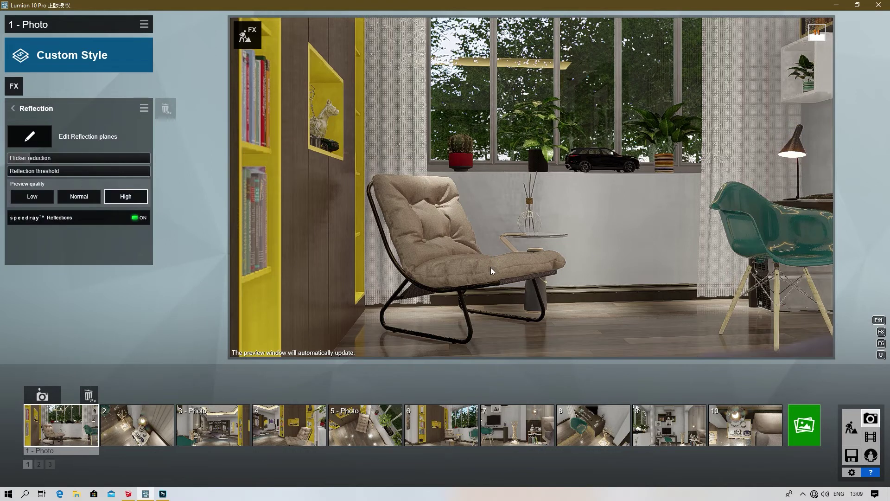
pyautogui.moveTo(563, 265)
pyautogui.moveTo(317, 356)
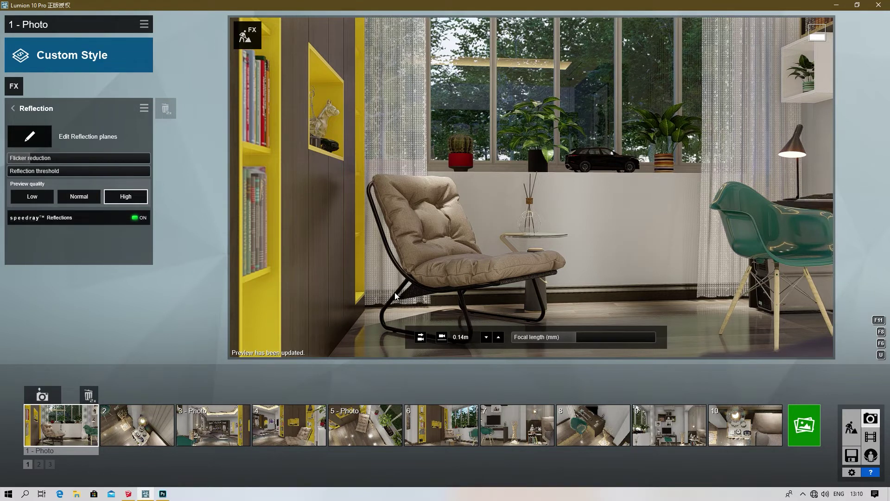
pyautogui.click(11, 109)
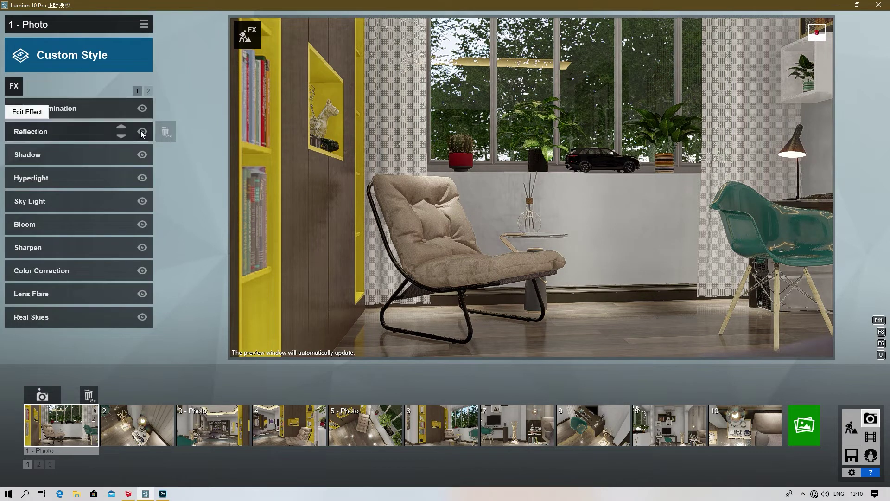
# - Disable the Reflection effect in photo 1 and view the saved photos 2 to 5
pyautogui.click(142, 132)
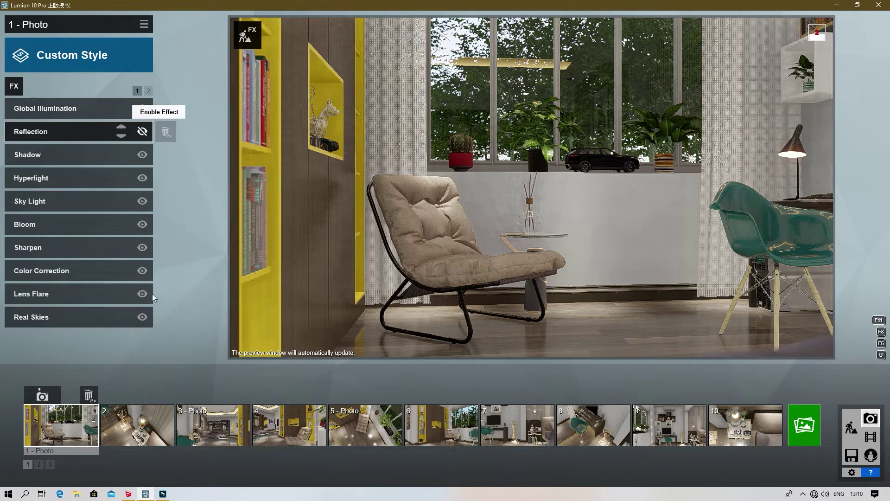
pyautogui.moveTo(146, 430)
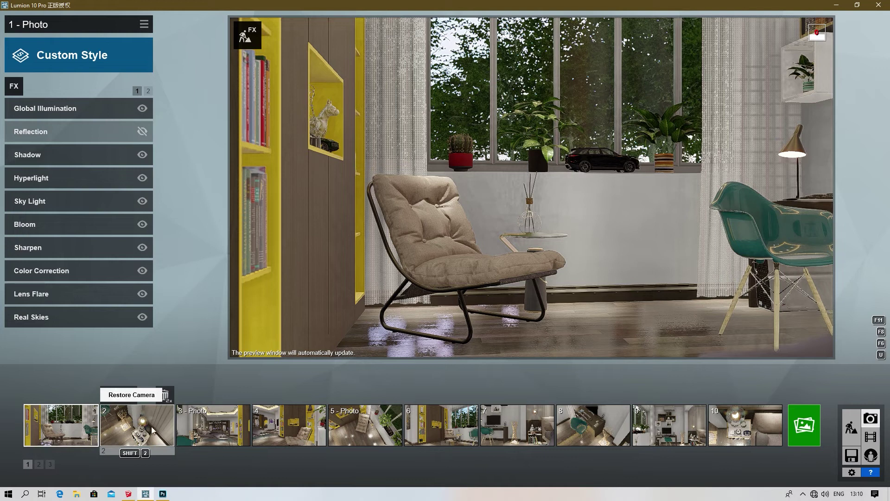
pyautogui.click(148, 431)
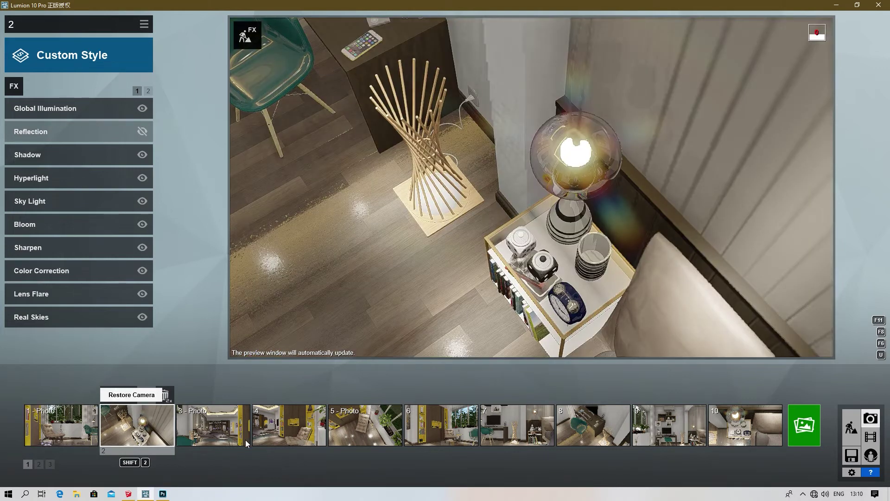
pyautogui.moveTo(225, 435)
pyautogui.click(225, 435)
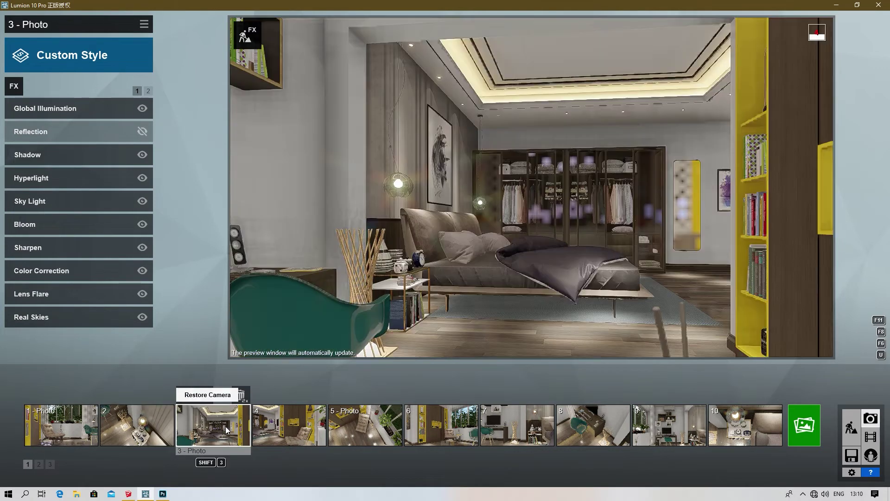
pyautogui.moveTo(309, 433)
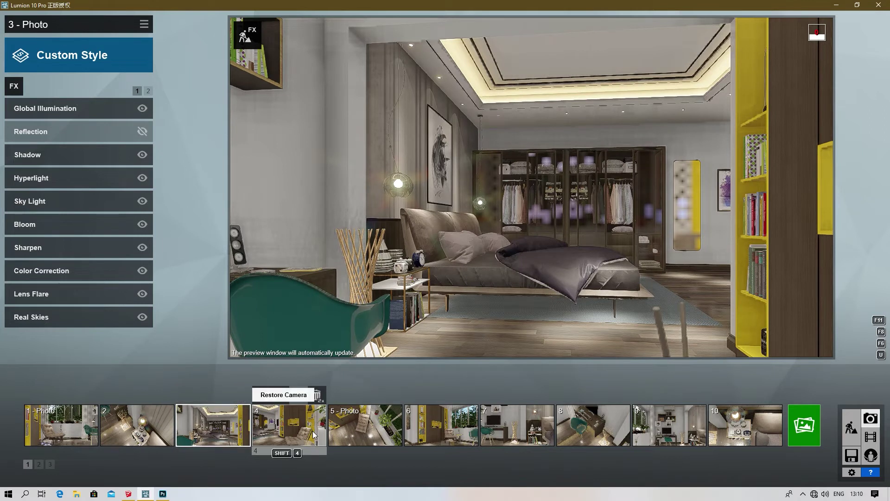
pyautogui.click(309, 433)
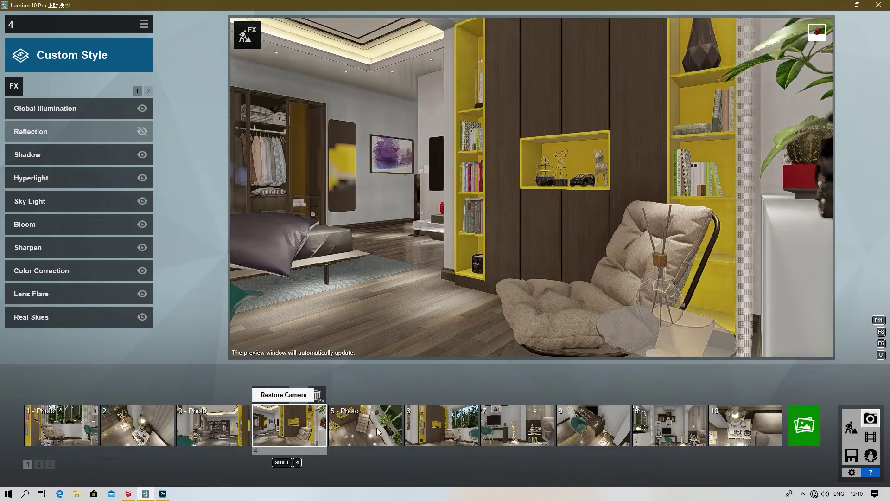
pyautogui.moveTo(379, 430)
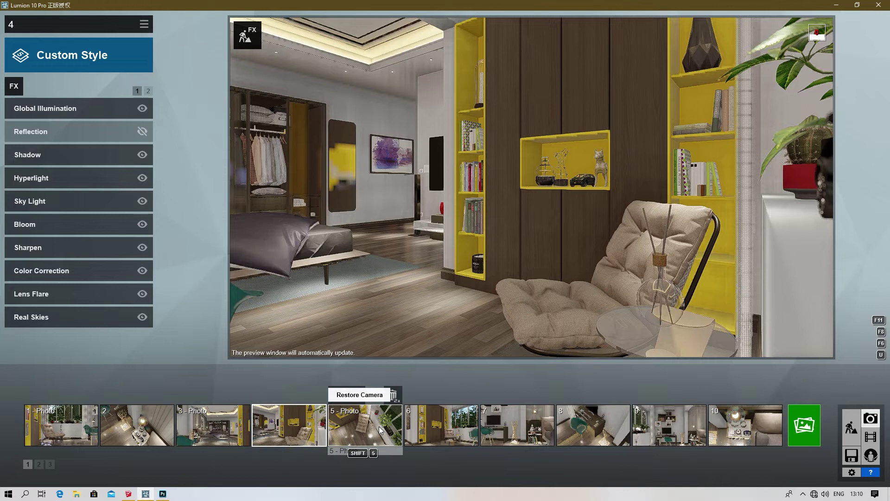
pyautogui.click(378, 430)
# - Examine the saved photos 6 to 10 of the first photo set one after another
pyautogui.moveTo(436, 428)
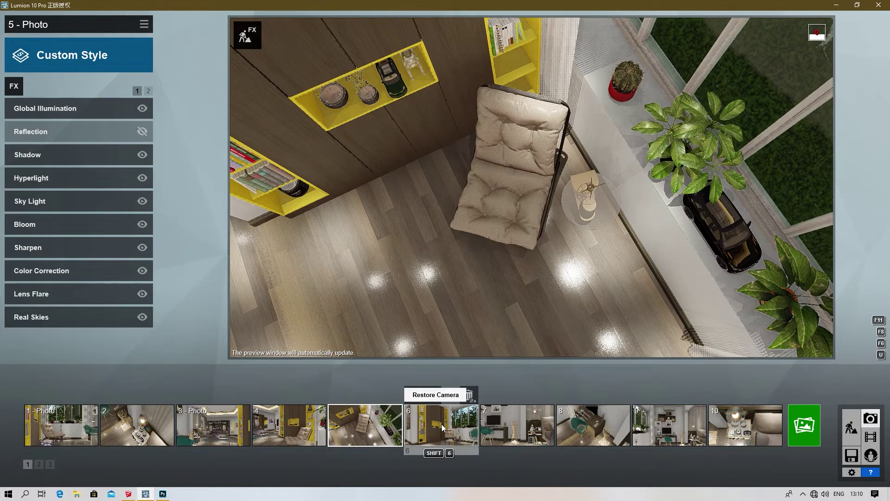
pyautogui.click(441, 427)
pyautogui.moveTo(500, 422)
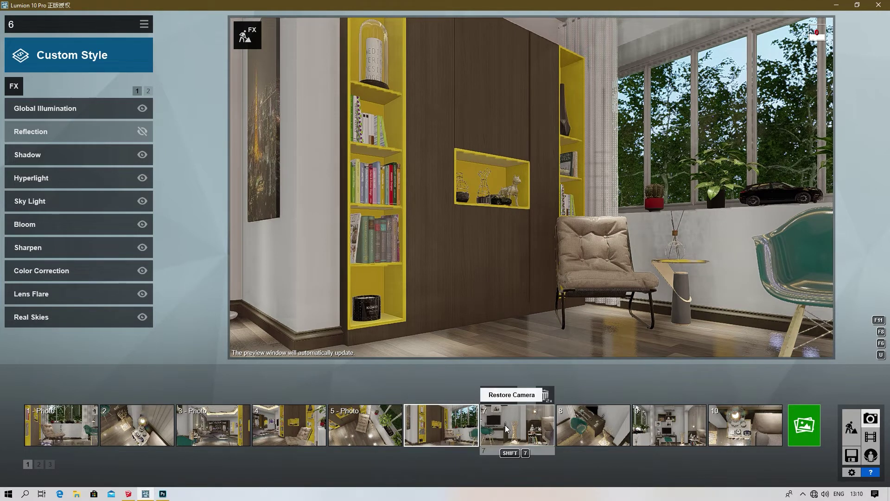
pyautogui.click(520, 428)
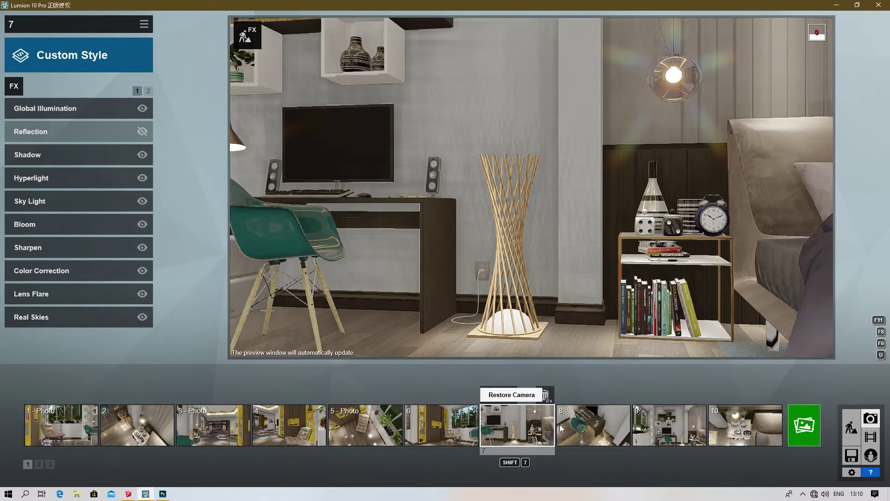
pyautogui.moveTo(604, 430)
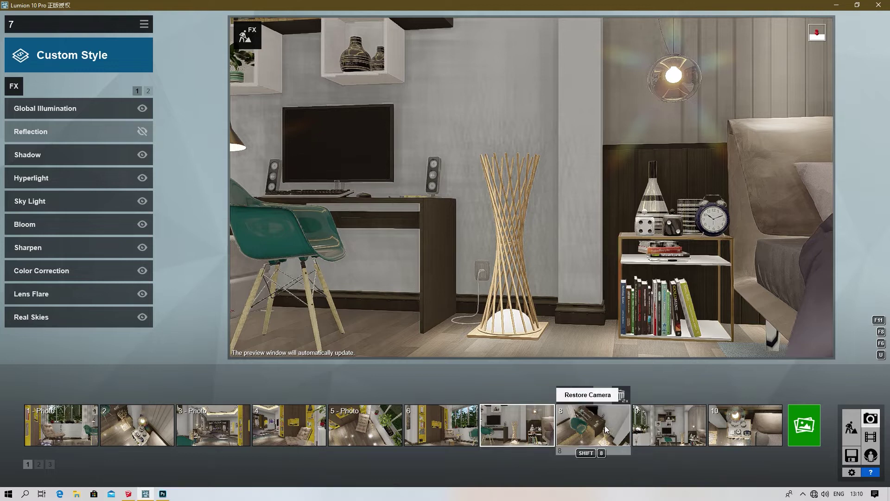
pyautogui.click(605, 430)
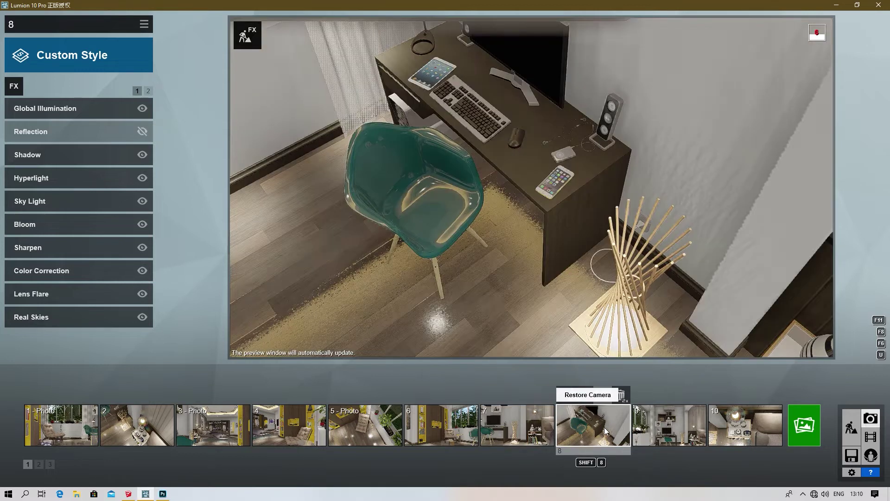
pyautogui.click(681, 425)
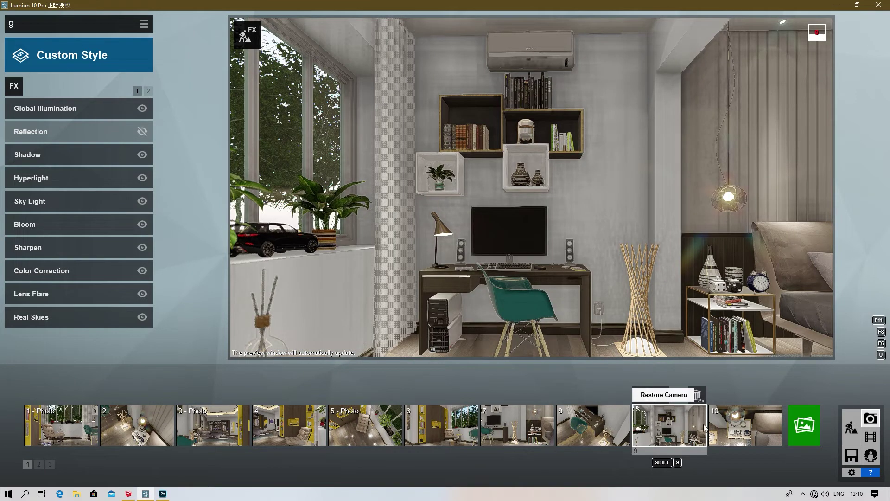
pyautogui.click(734, 426)
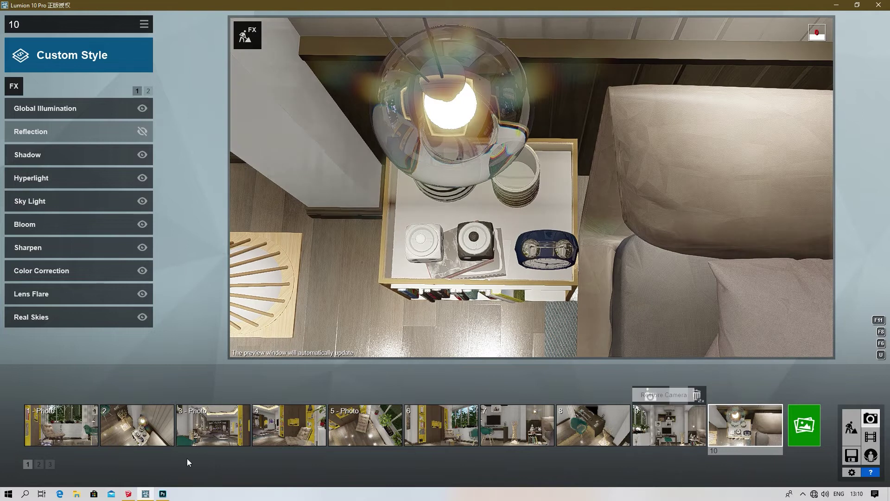
# - Examine photos 11 to 19 in Photo Set 2, finishing by minimizing Lumion
pyautogui.click(39, 464)
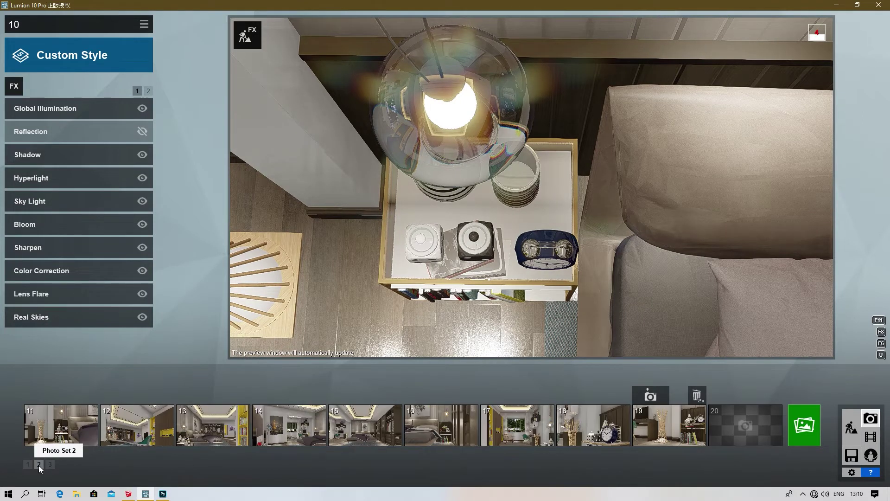
pyautogui.click(65, 434)
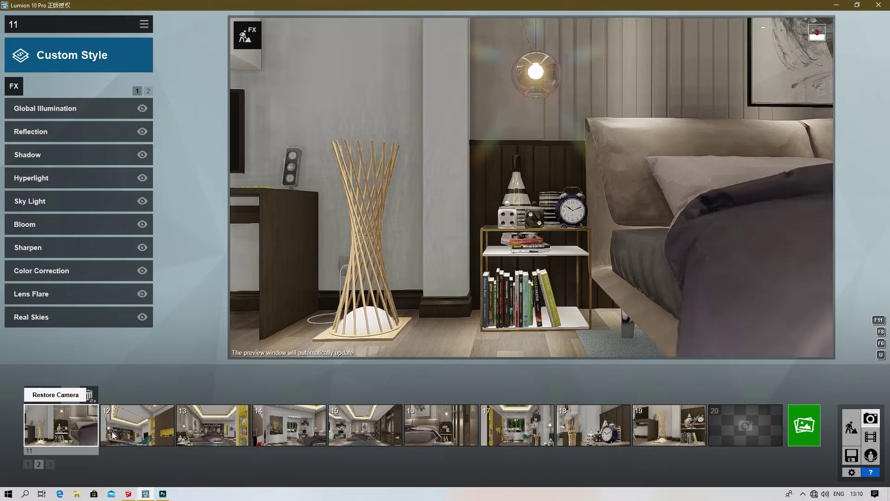
pyautogui.click(147, 434)
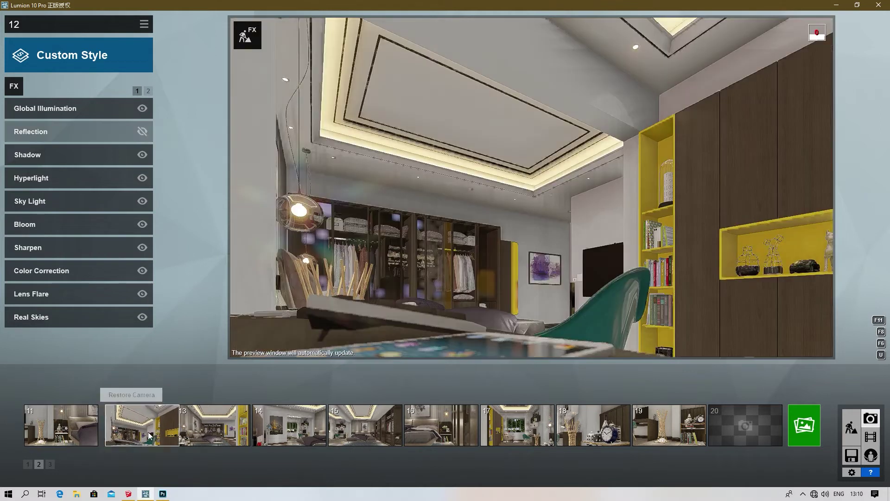
pyautogui.click(215, 430)
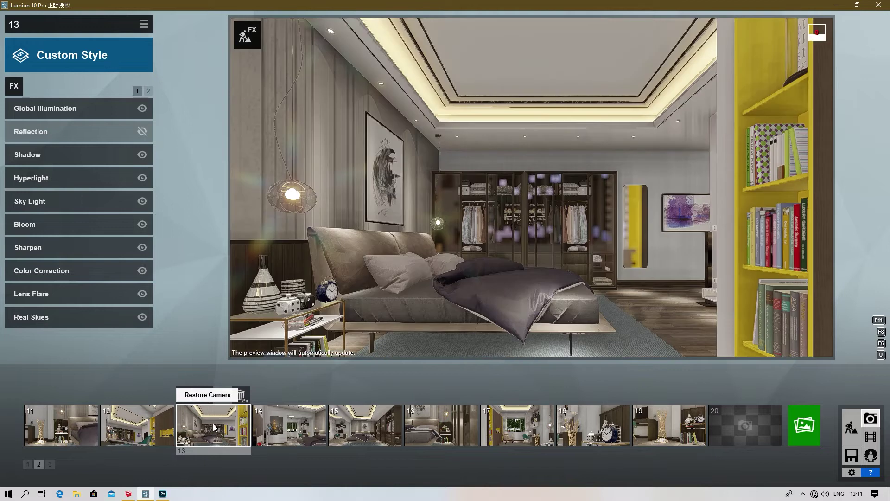
pyautogui.click(280, 433)
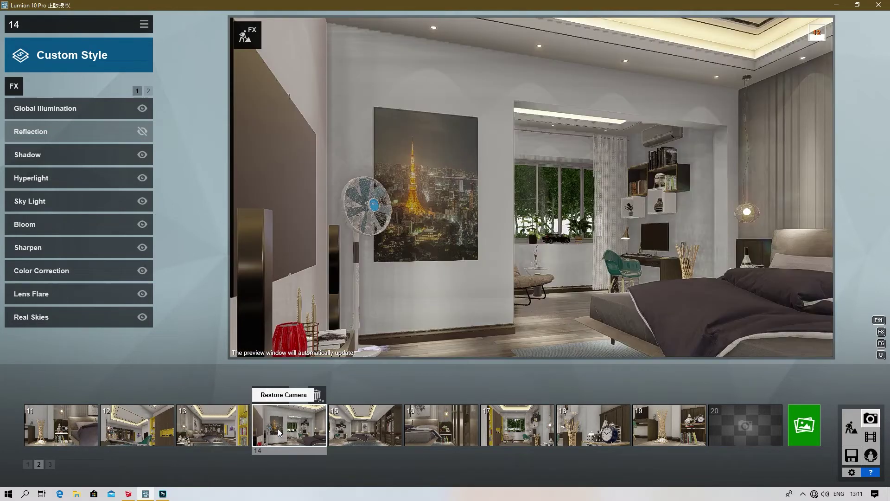
pyautogui.click(355, 428)
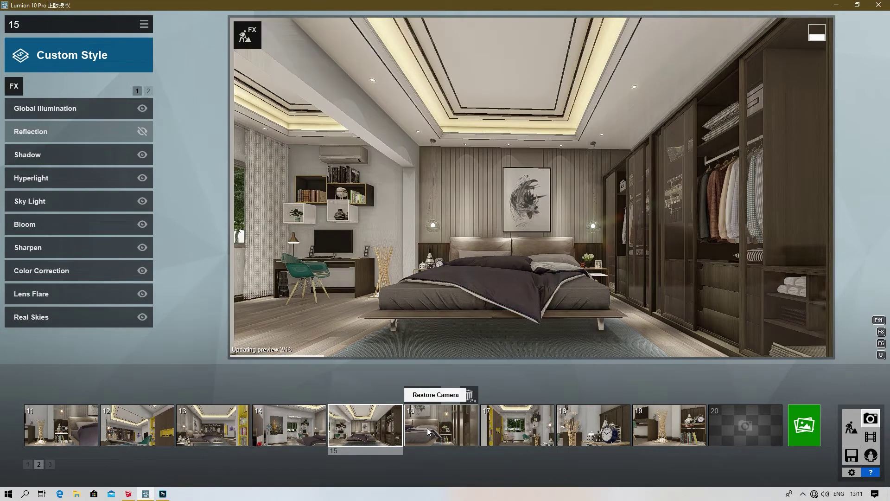
pyautogui.click(427, 428)
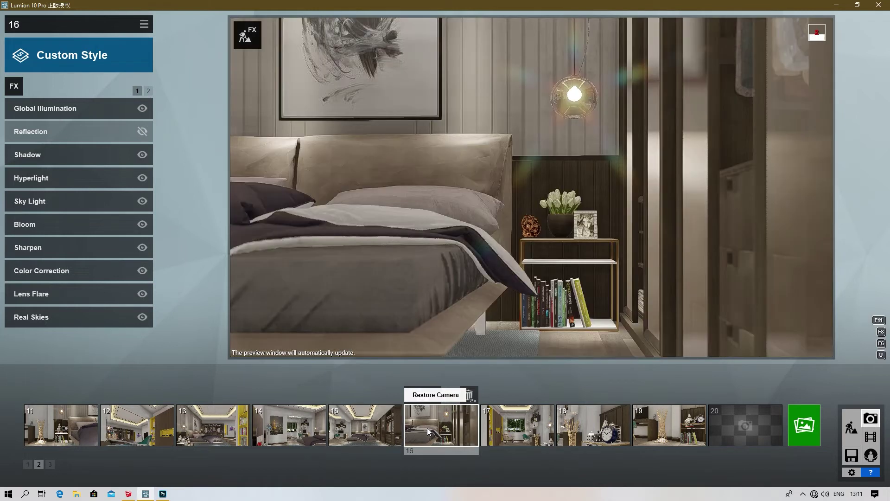
pyautogui.click(539, 430)
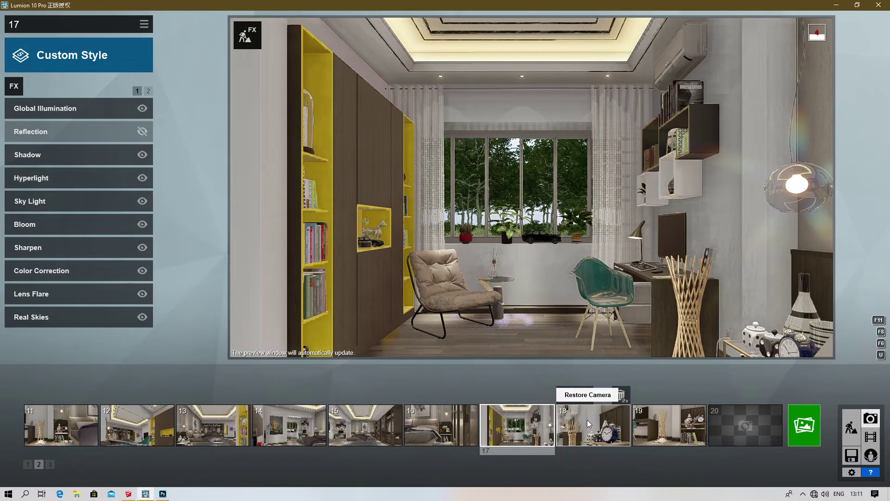
pyautogui.click(599, 427)
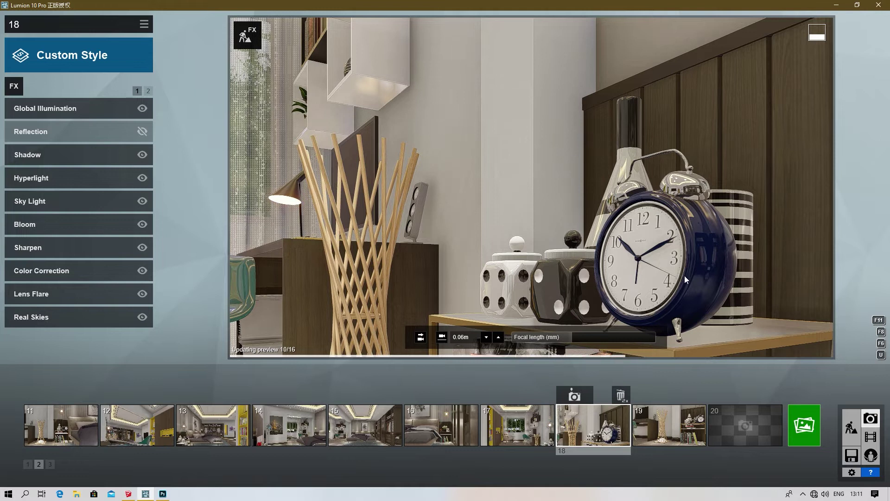
pyautogui.click(687, 433)
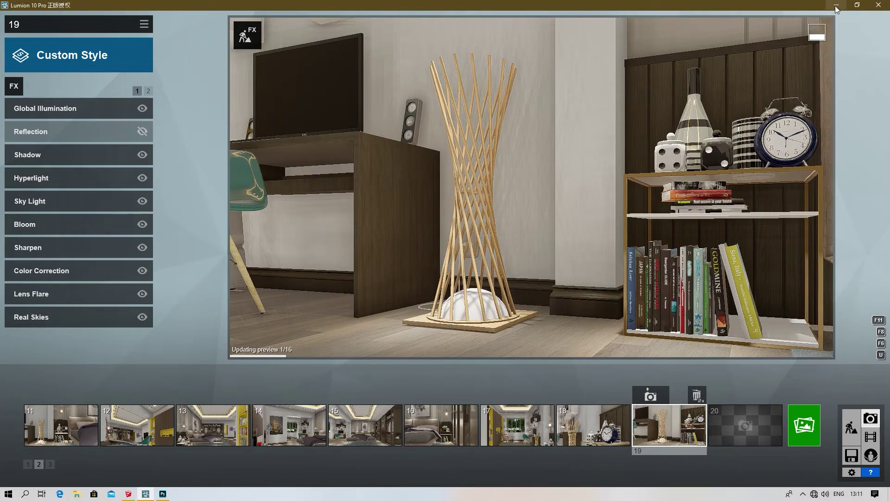
pyautogui.click(835, 5)
pyautogui.rightClick(588, 121)
pyautogui.click(616, 151)
pyautogui.rightClick(611, 124)
pyautogui.click(622, 151)
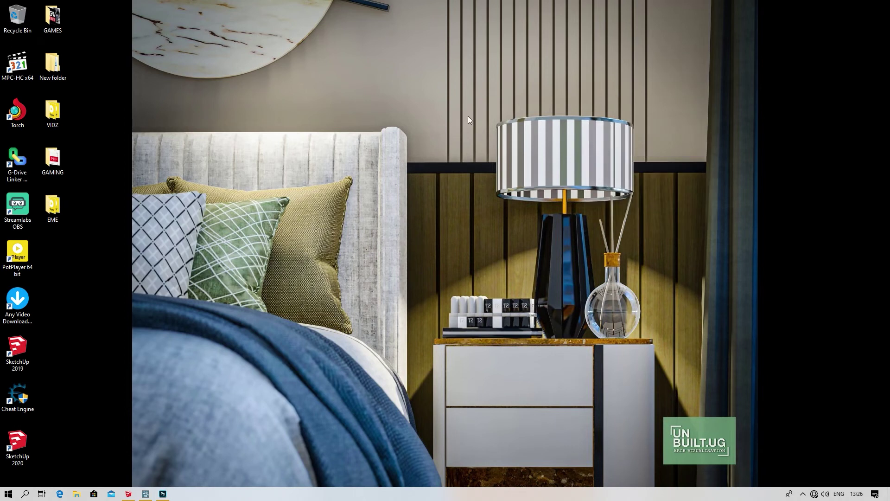
pyautogui.rightClick(468, 117)
pyautogui.click(480, 143)
pyautogui.rightClick(451, 115)
pyautogui.click(465, 142)
pyautogui.rightClick(441, 115)
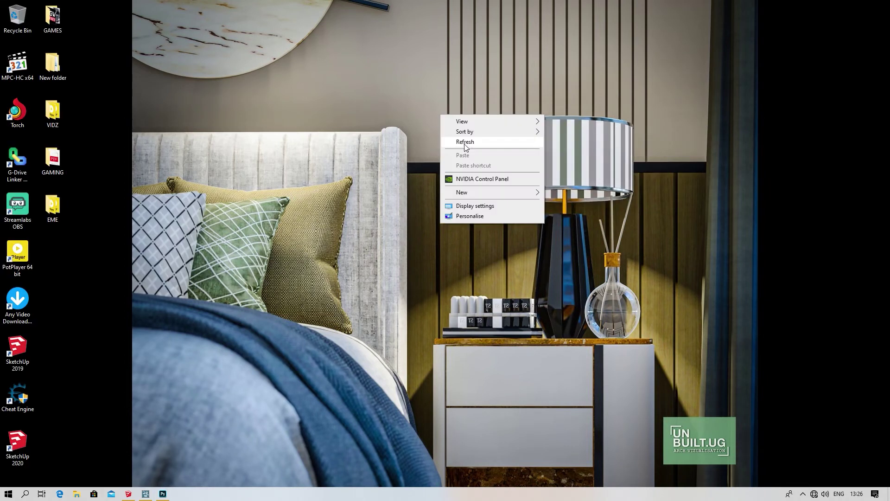
pyautogui.click(465, 143)
# - Switch to Photoshop and open the render 1.jpg from the Renders folder of the 3d66.com_1149959 project
pyautogui.click(163, 493)
pyautogui.click(76, 494)
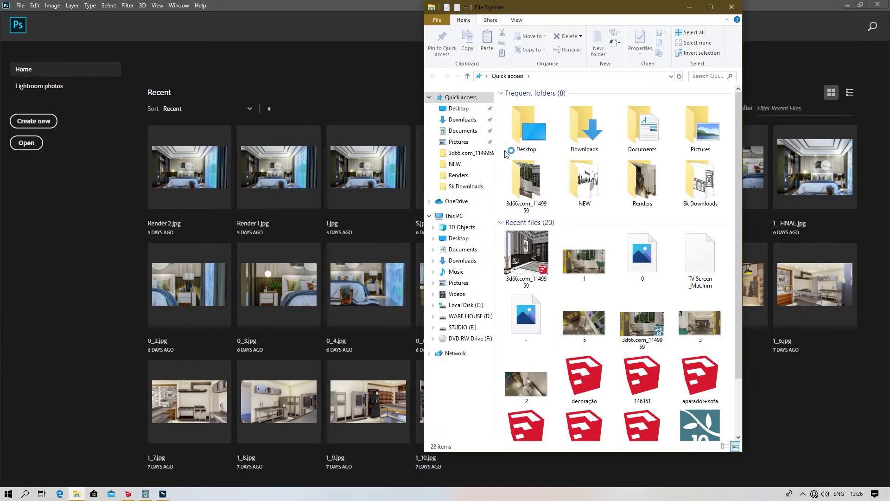
pyautogui.doubleClick(532, 187)
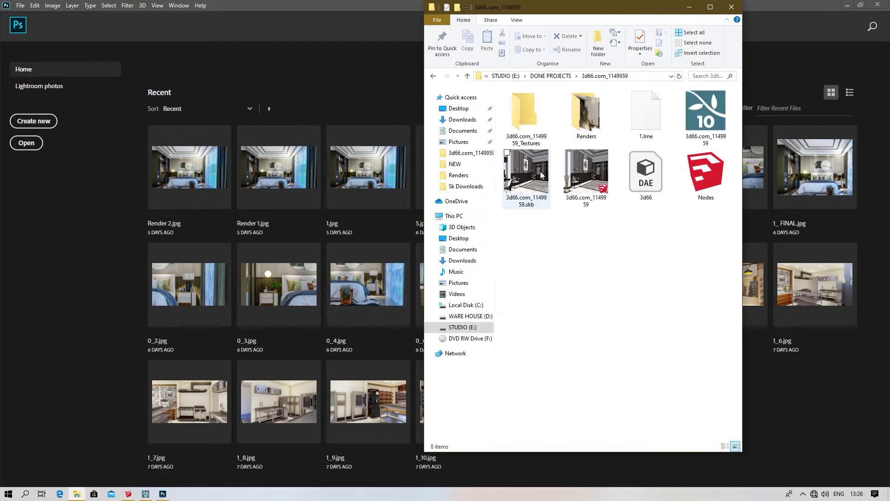
pyautogui.doubleClick(594, 117)
pyautogui.moveTo(513, 135); pyautogui.dragTo(356, 107)
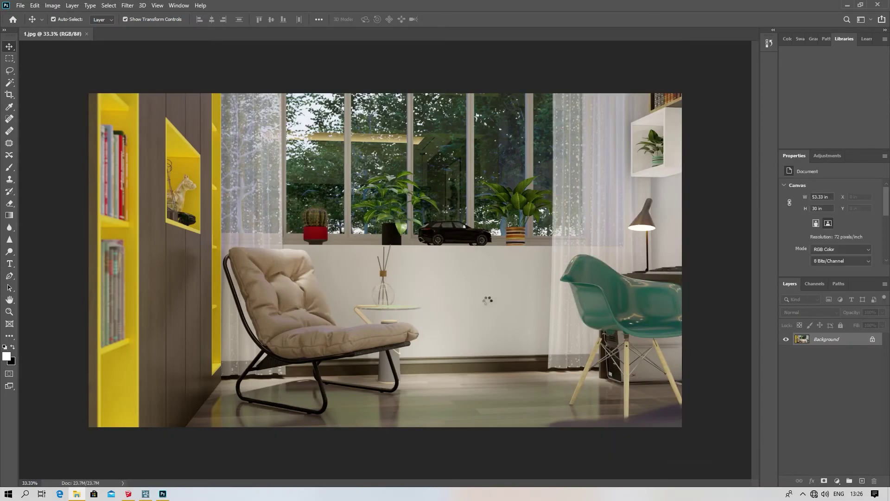
pyautogui.hotkey('ctrl', '0')
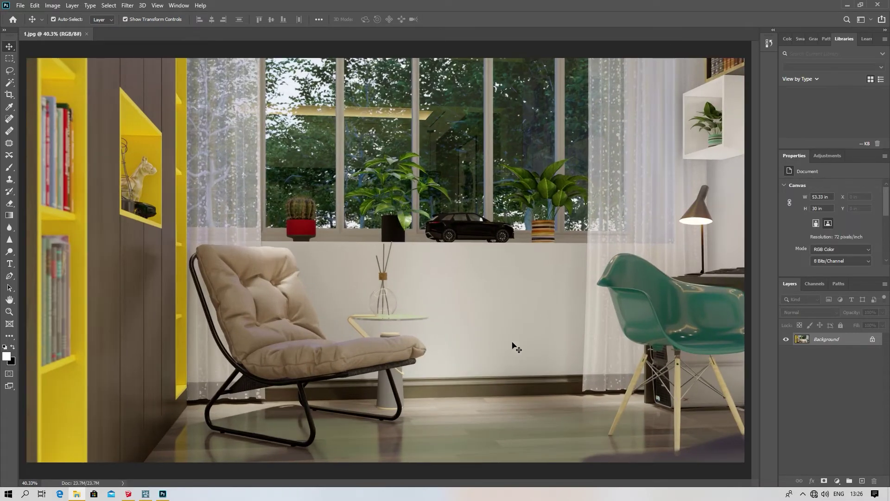
# - Try the automatic Brightness/Contrast correction on the armchair render
pyautogui.click(61, 7)
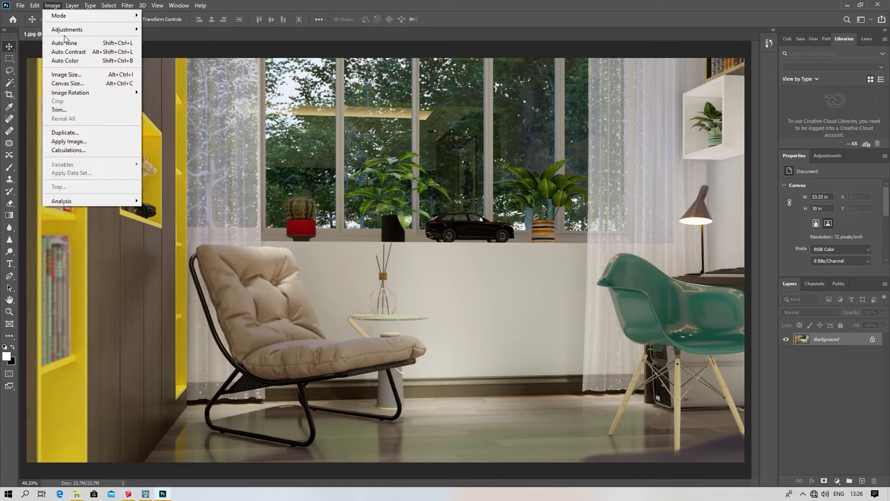
pyautogui.moveTo(68, 31)
pyautogui.click(174, 30)
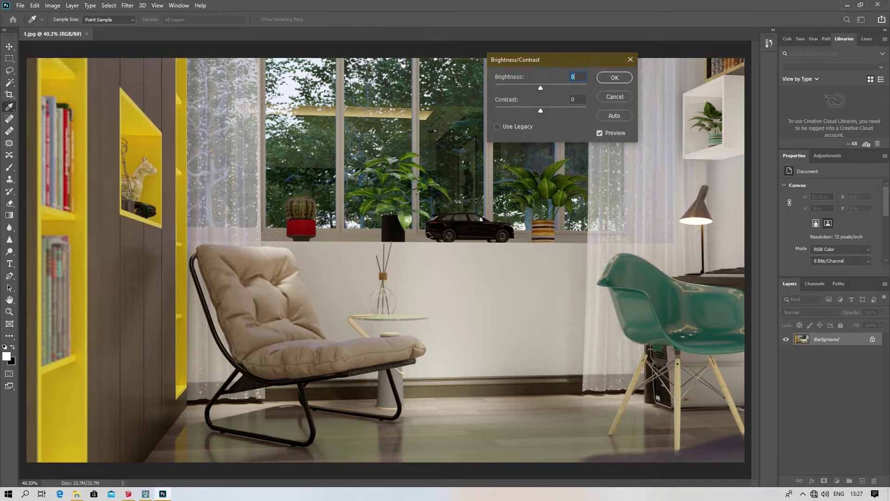
pyautogui.click(620, 115)
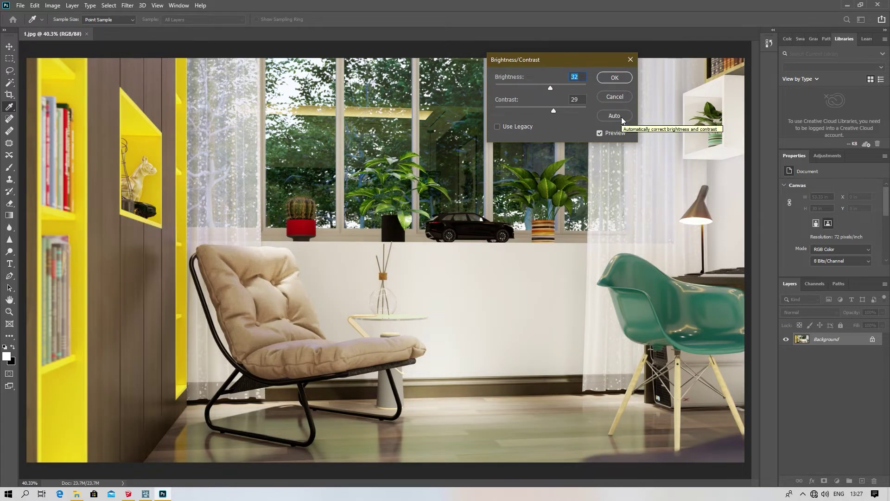
pyautogui.click(631, 60)
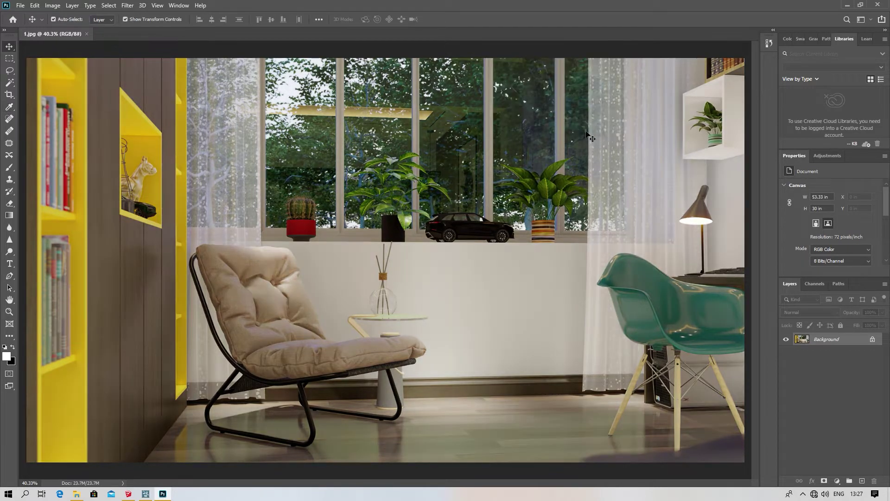
# - In the Camera Raw filter, set Temperature to +2, apply the automatic tone correction and set Whites to -10
pyautogui.click(137, 10)
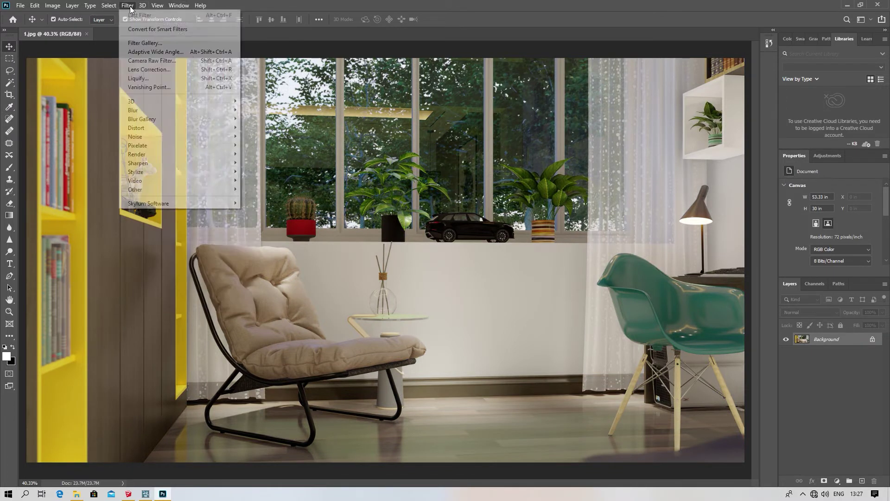
pyautogui.click(151, 62)
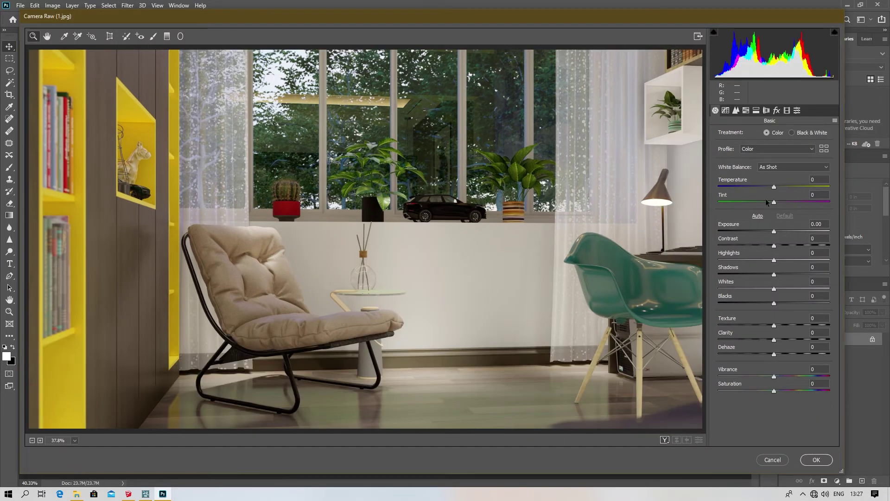
pyautogui.moveTo(774, 187); pyautogui.dragTo(774, 188)
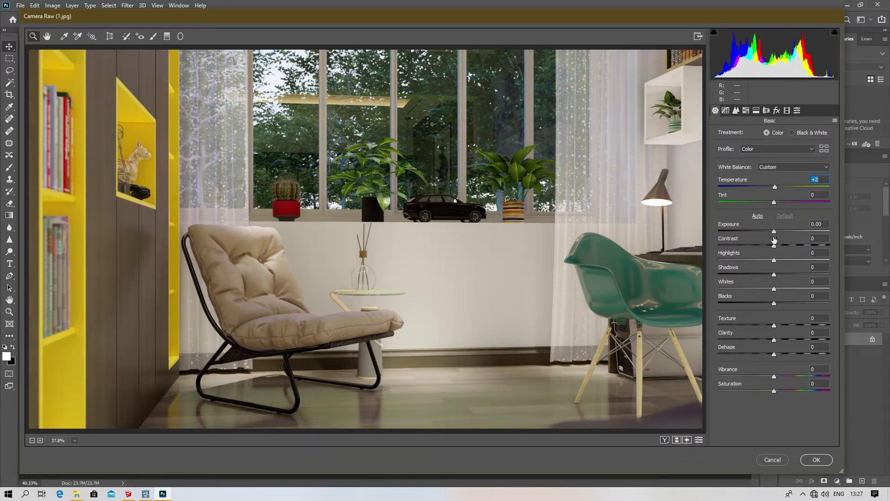
pyautogui.click(758, 216)
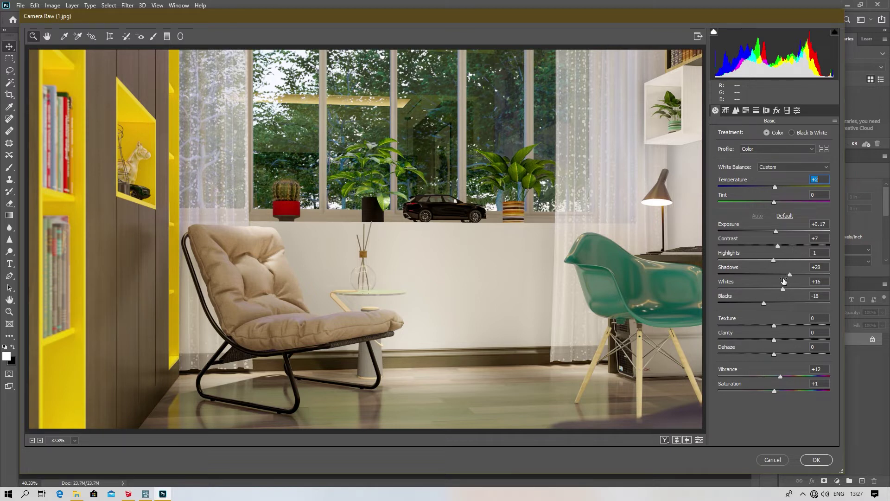
pyautogui.moveTo(789, 274)
pyautogui.mouseDown()
pyautogui.moveTo(732, 274)
pyautogui.moveTo(779, 274)
pyautogui.mouseUp()
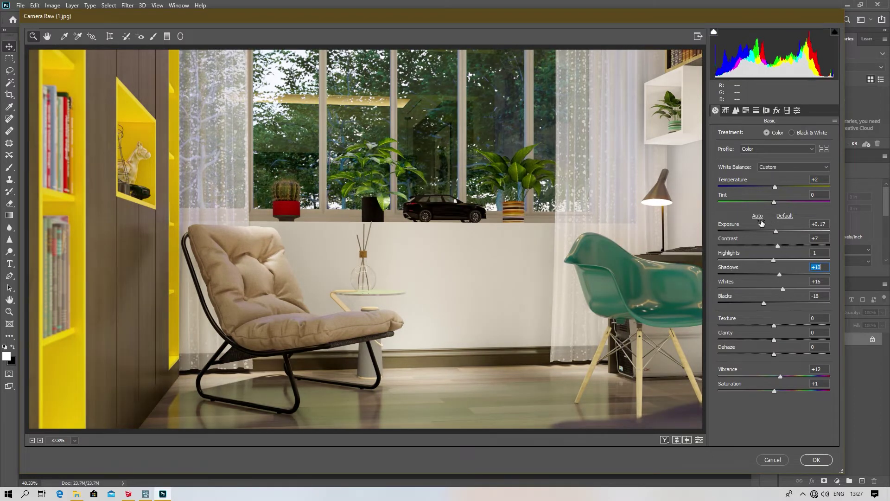
pyautogui.click(758, 217)
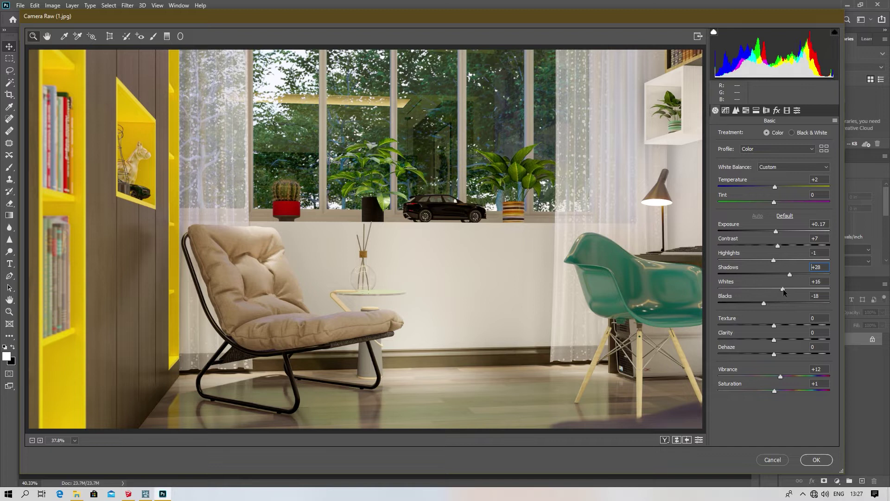
pyautogui.moveTo(783, 289)
pyautogui.mouseDown()
pyautogui.moveTo(732, 289)
pyautogui.moveTo(769, 290)
pyautogui.mouseUp()
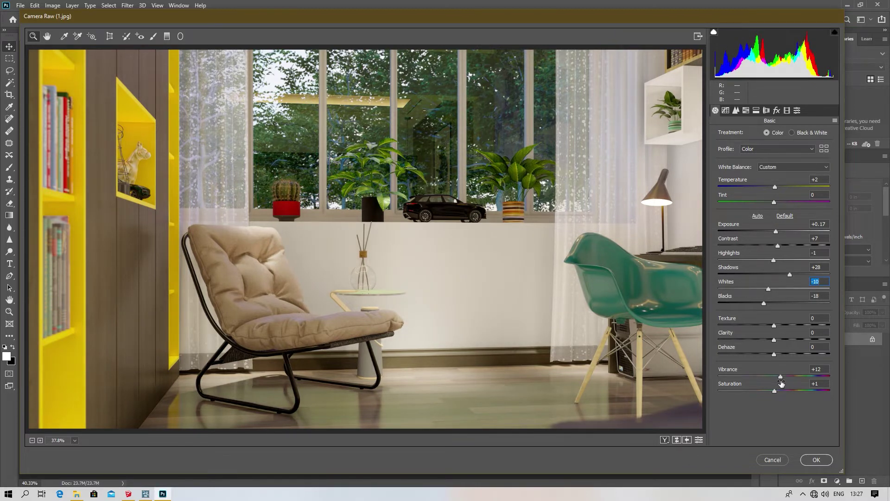
# - Set Texture to +20, Clarity to +21 and Dehaze to +19, and apply the Camera Raw filter to the render
pyautogui.click(780, 325)
pyautogui.moveTo(781, 325)
pyautogui.mouseDown()
pyautogui.moveTo(800, 324)
pyautogui.moveTo(785, 325)
pyautogui.mouseUp()
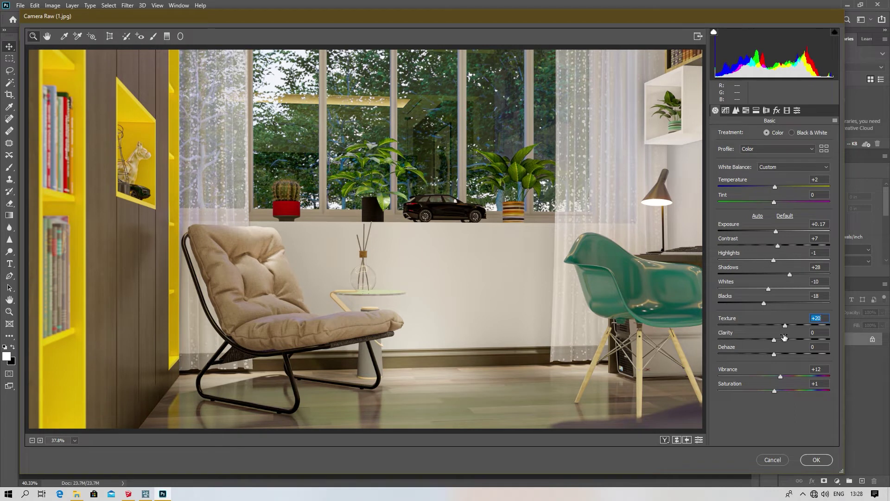
pyautogui.click(784, 339)
pyautogui.click(794, 339)
pyautogui.moveTo(794, 337); pyautogui.dragTo(788, 355)
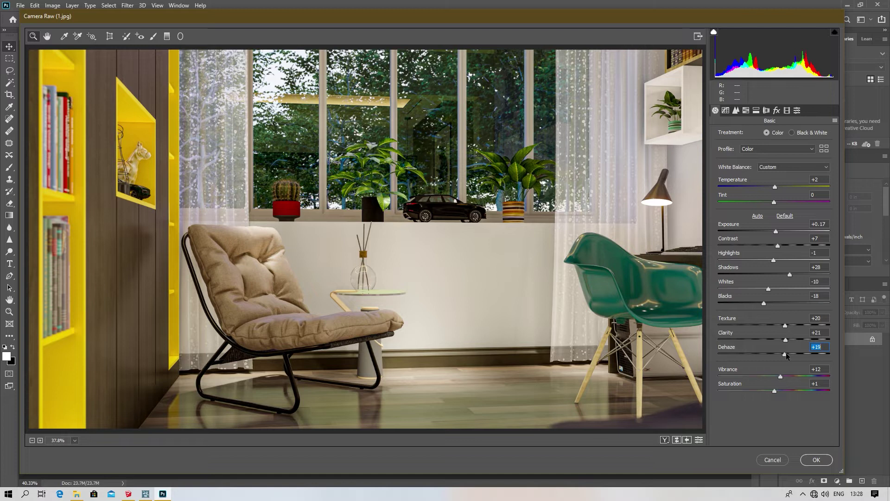
pyautogui.click(816, 459)
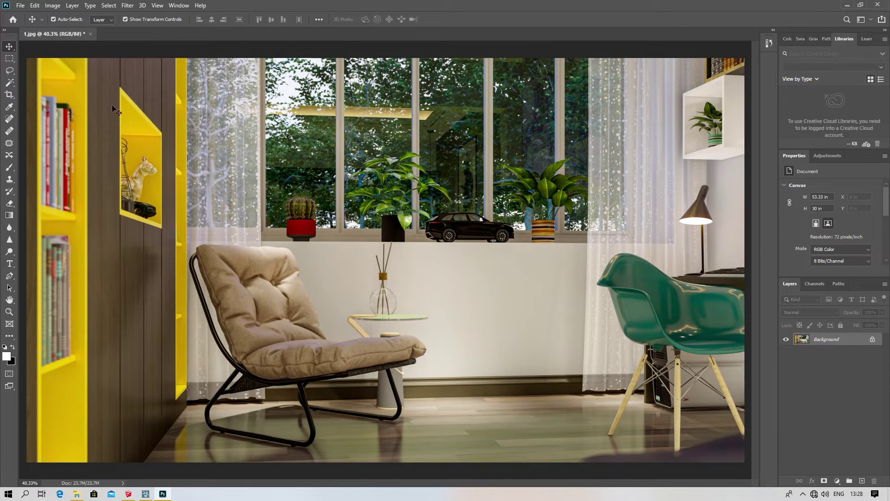
# - Save the corrected render 1.jpg as a progressive JPEG at Maximum quality 12
pyautogui.click(21, 6)
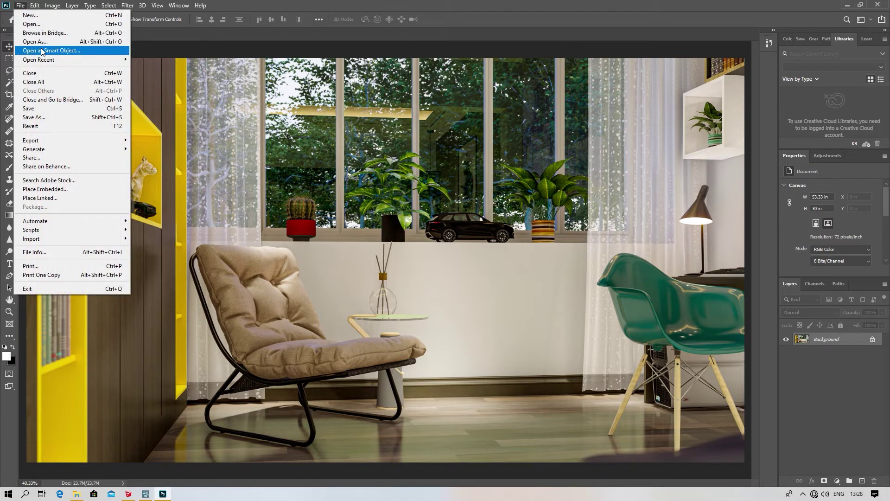
pyautogui.click(82, 107)
pyautogui.click(500, 134)
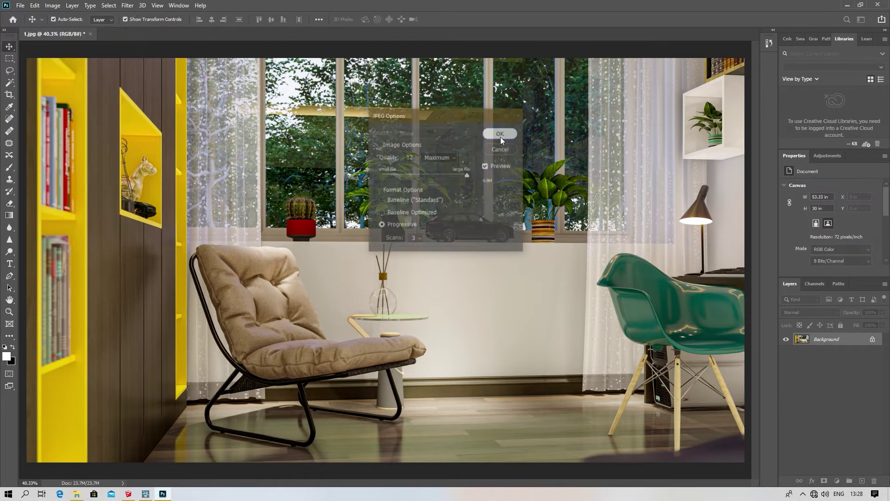
# - Minimize Photoshop, refresh the desktop and launch Luminar 4
pyautogui.click(847, 5)
pyautogui.rightClick(595, 87)
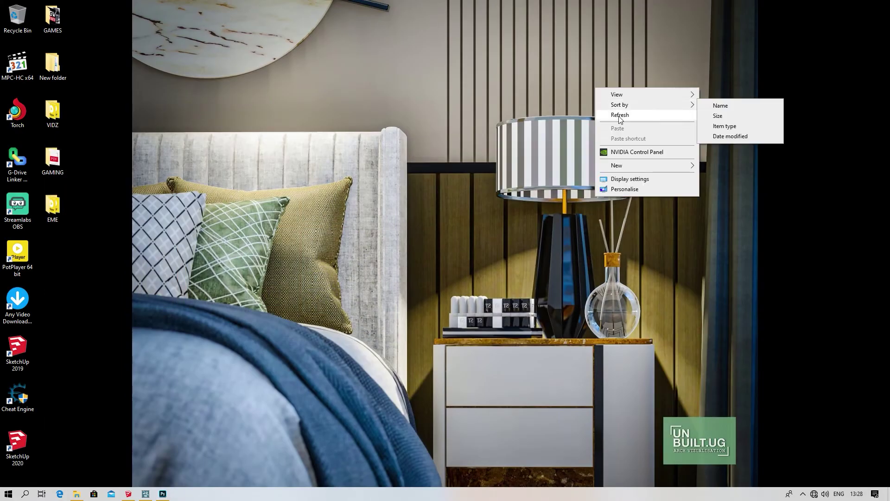
pyautogui.click(613, 114)
pyautogui.press('super')
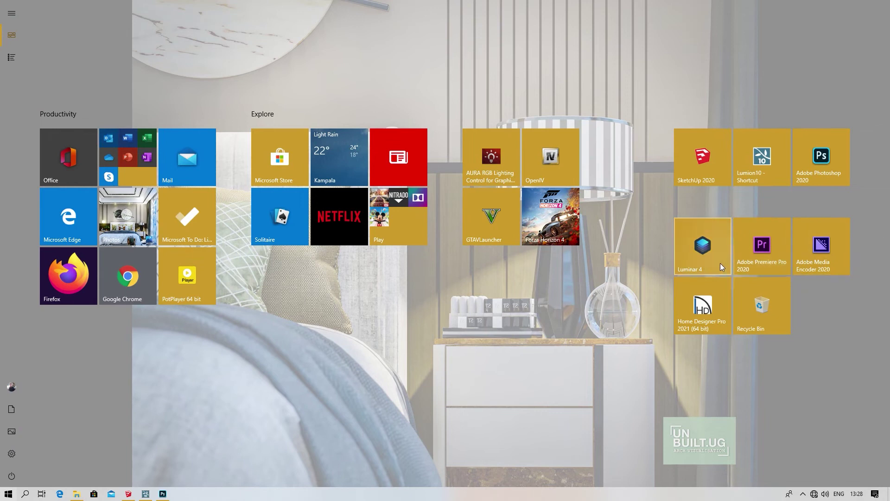
pyautogui.click(699, 255)
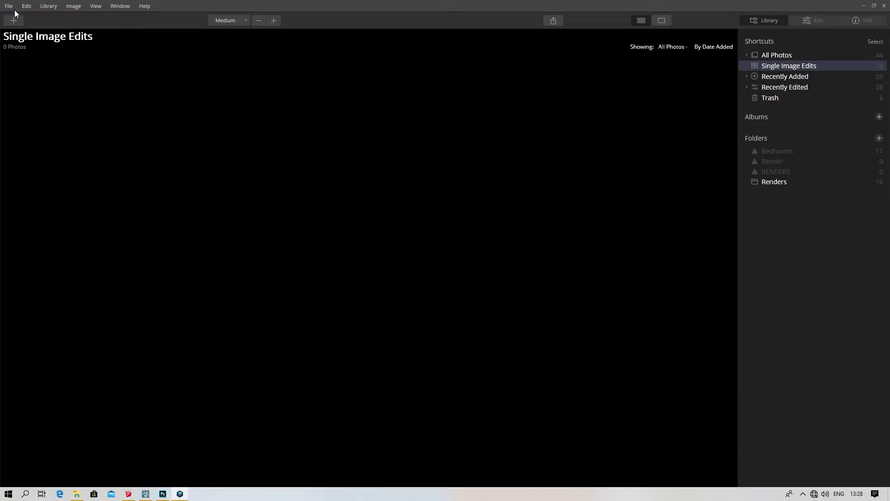
# - Open image 1 for editing from the Renders folder of the 3d66.com_1149959 project in DONE PROJECTS
pyautogui.click(13, 19)
pyautogui.click(27, 49)
pyautogui.click(107, 77)
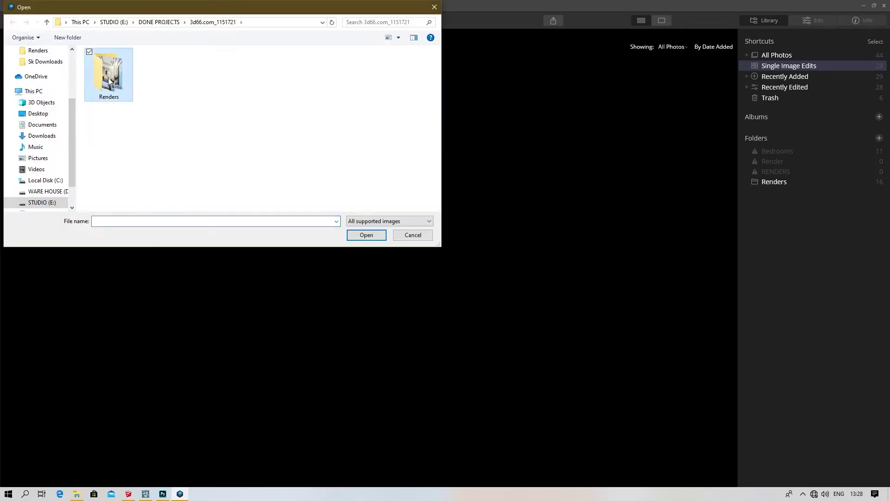
pyautogui.click(141, 23)
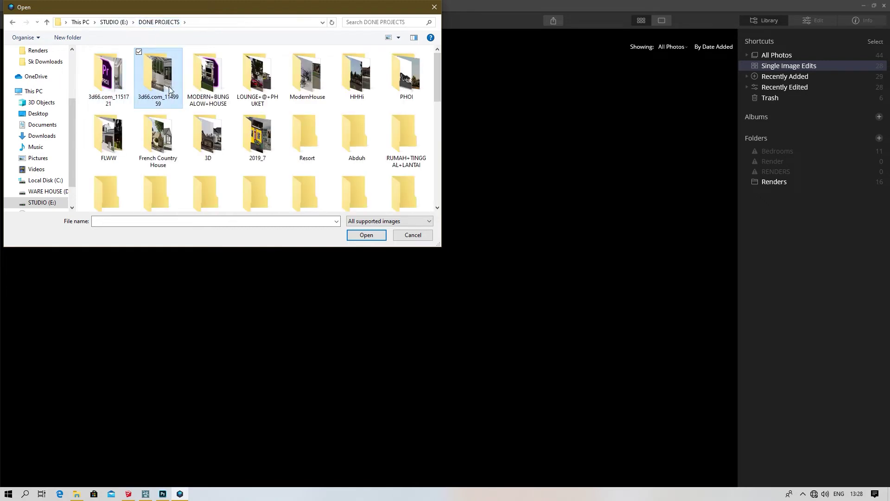
pyautogui.doubleClick(119, 84)
pyautogui.hotkey('alt', 'Left')
pyautogui.doubleClick(142, 79)
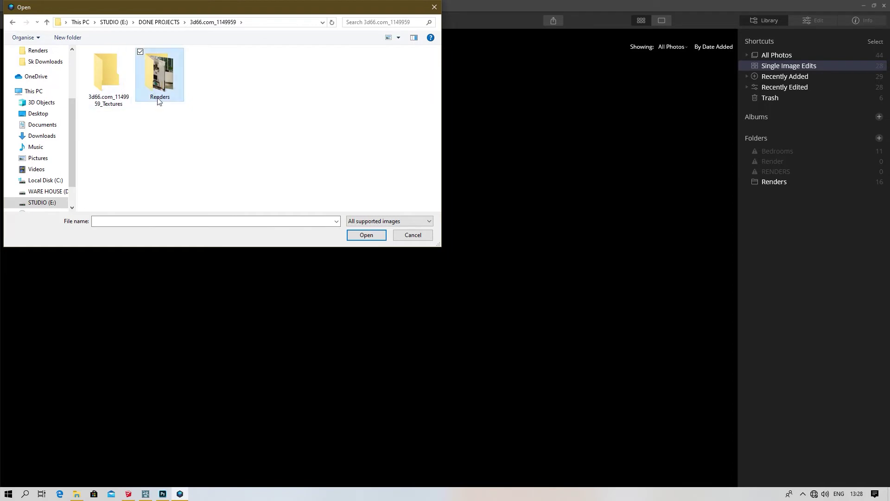
pyautogui.doubleClick(149, 85)
pyautogui.click(113, 90)
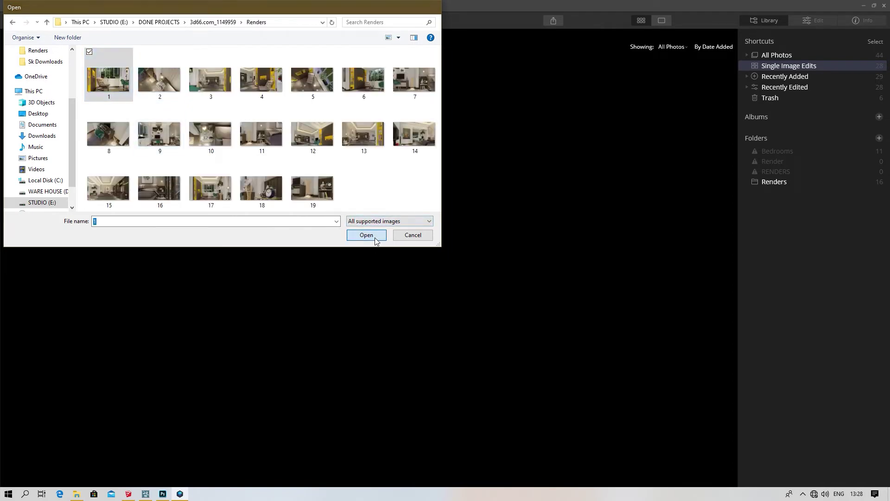
pyautogui.click(375, 237)
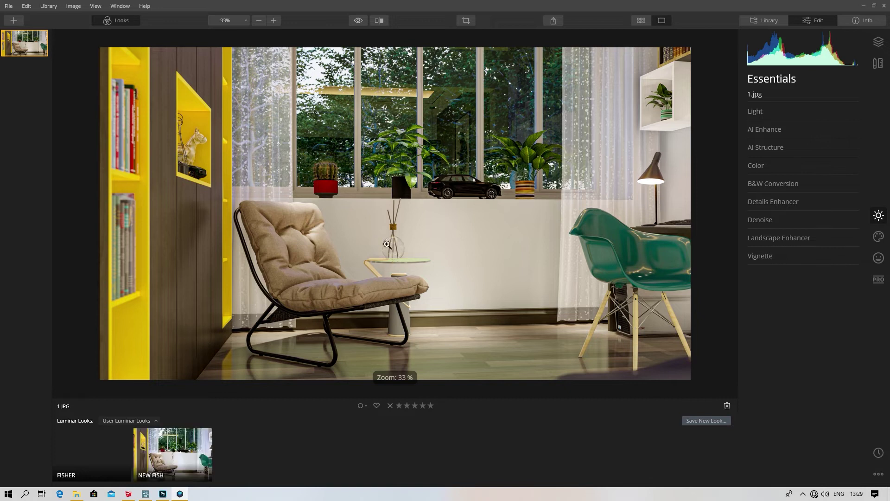
# - Set the Light adjustment's Temperature to 5, then try Smart Contrast and reset it to 0
pyautogui.click(755, 111)
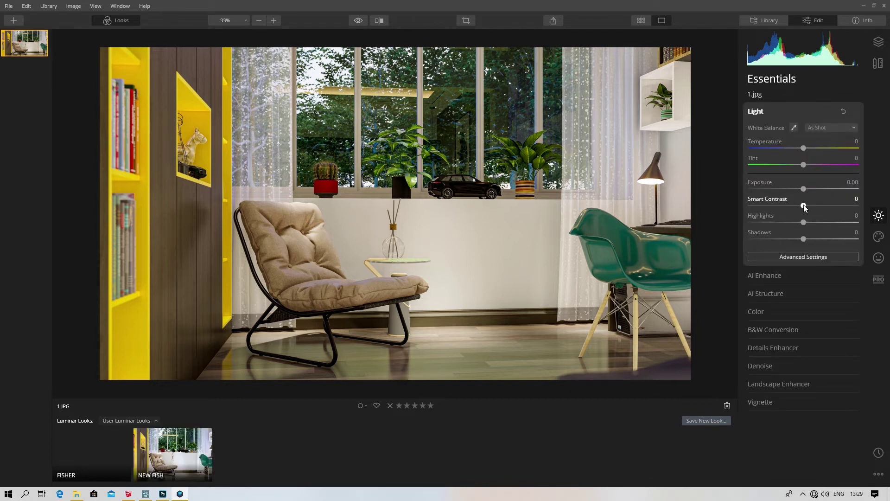
pyautogui.moveTo(801, 148); pyautogui.dragTo(774, 150)
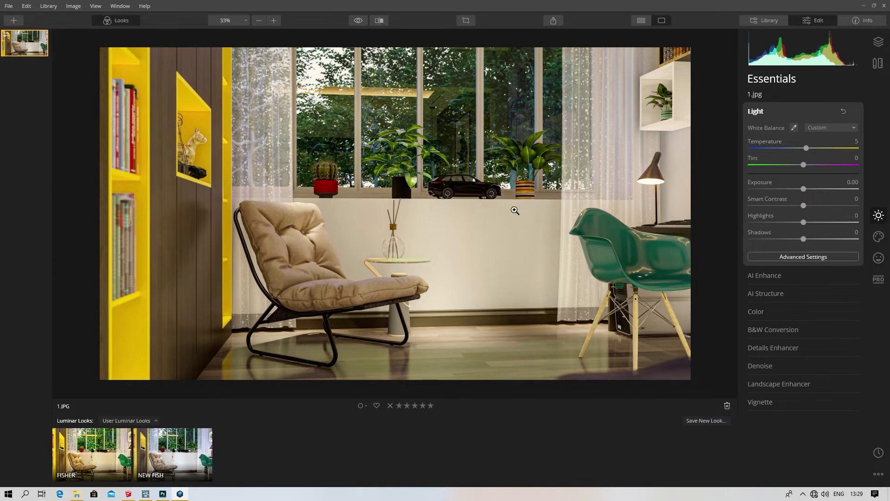
pyautogui.scroll(1, 514, 209)
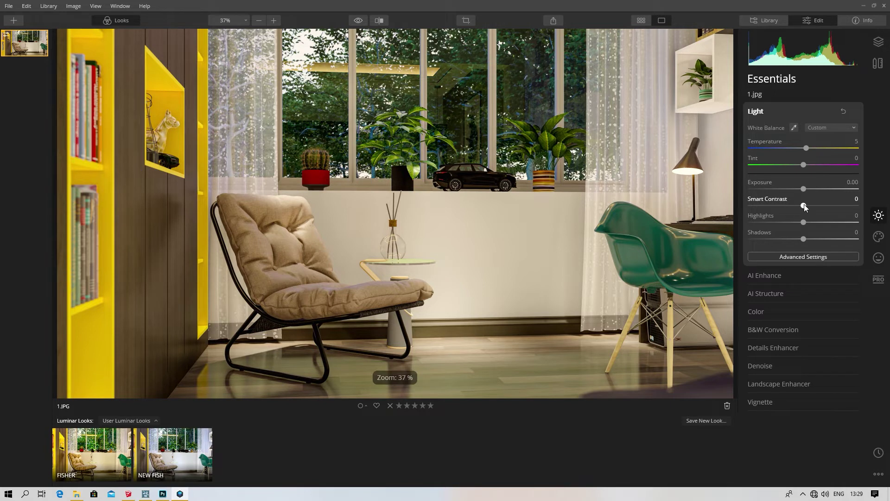
pyautogui.moveTo(804, 206)
pyautogui.mouseDown()
pyautogui.moveTo(819, 204)
pyautogui.moveTo(788, 205)
pyautogui.moveTo(809, 204)
pyautogui.mouseUp()
pyautogui.doubleClick(808, 205)
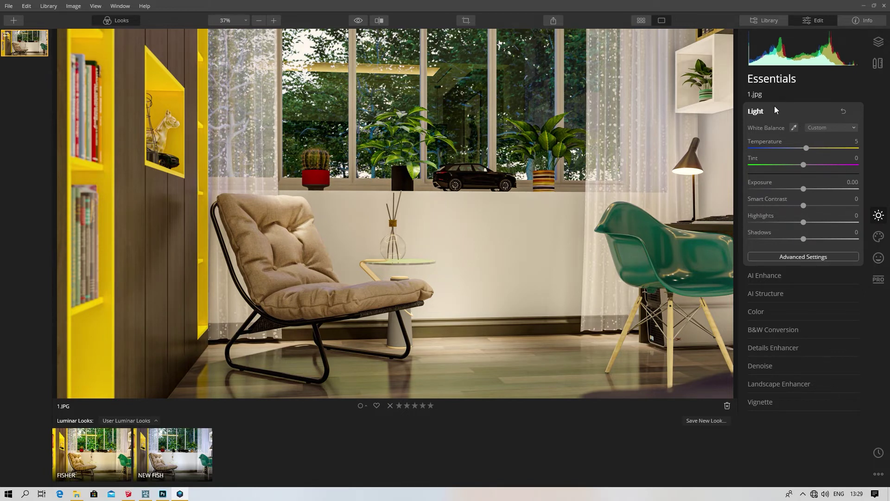
pyautogui.click(761, 111)
# - Set the AI Accent of the AI Enhance filter to 20
pyautogui.click(772, 132)
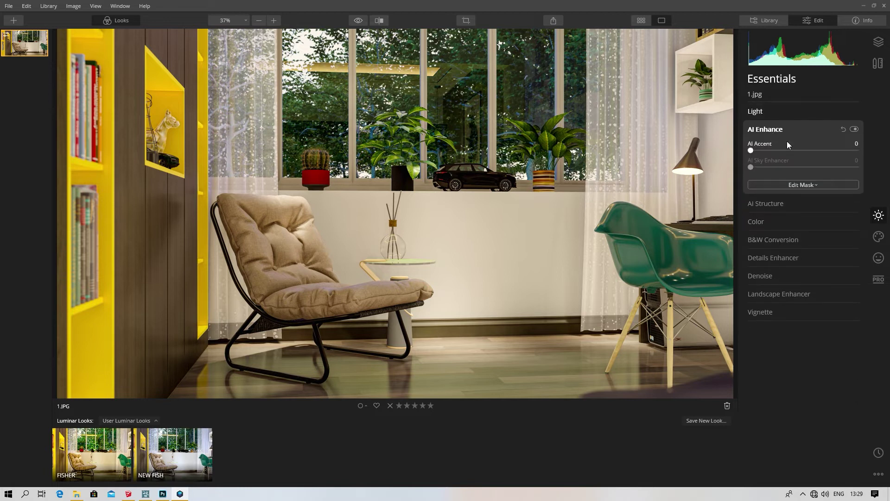
pyautogui.moveTo(750, 150); pyautogui.dragTo(777, 160)
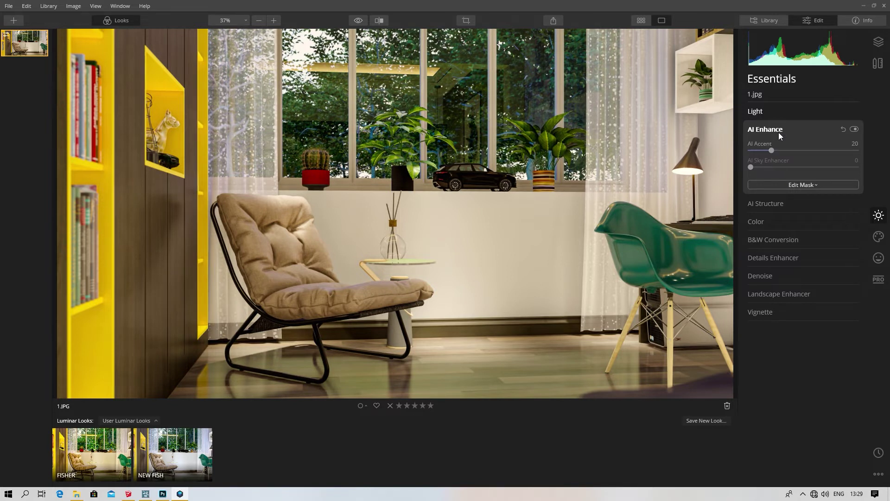
pyautogui.click(777, 130)
pyautogui.click(769, 148)
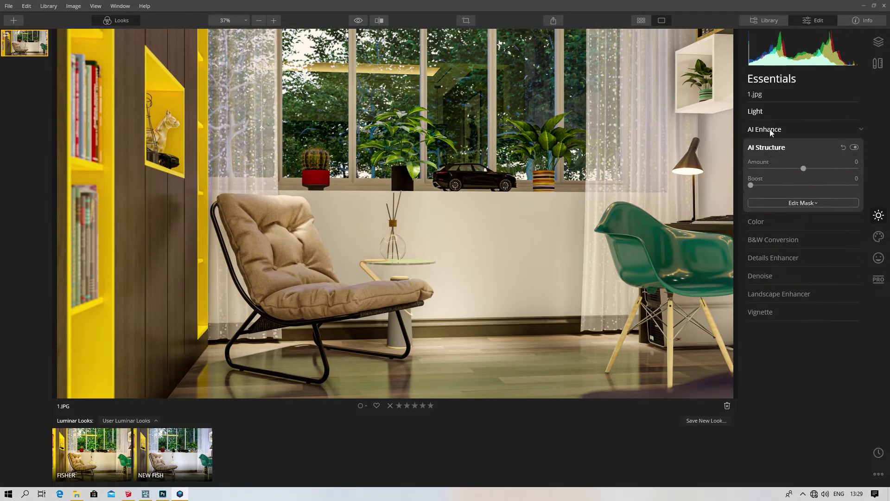
pyautogui.click(769, 129)
pyautogui.click(773, 134)
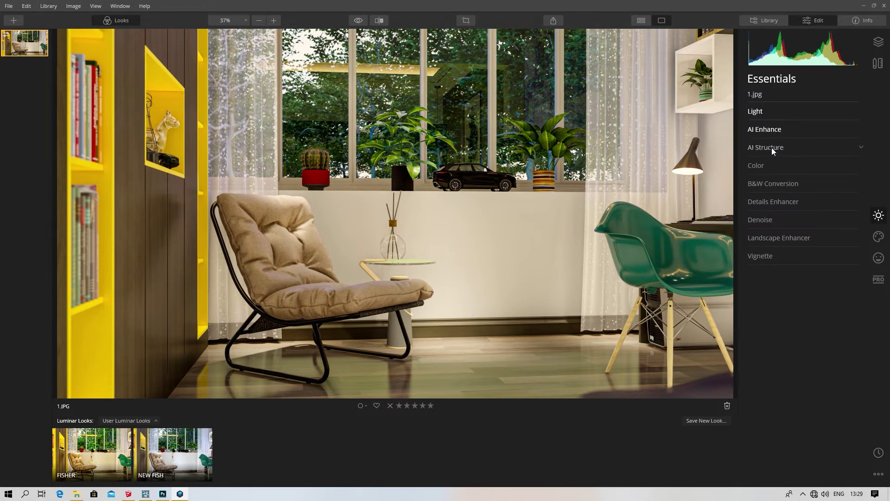
# - Set the AI Structure amount to 10 and check the detail in the render
pyautogui.click(773, 148)
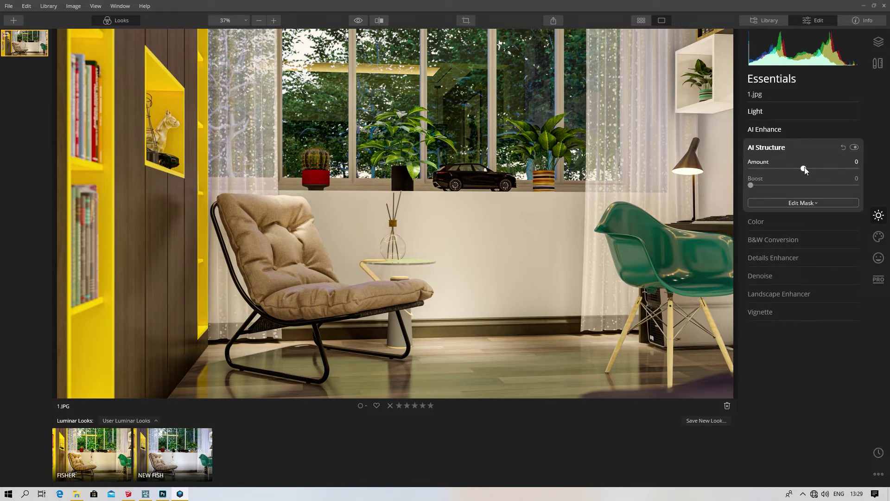
pyautogui.moveTo(809, 167); pyautogui.dragTo(810, 167)
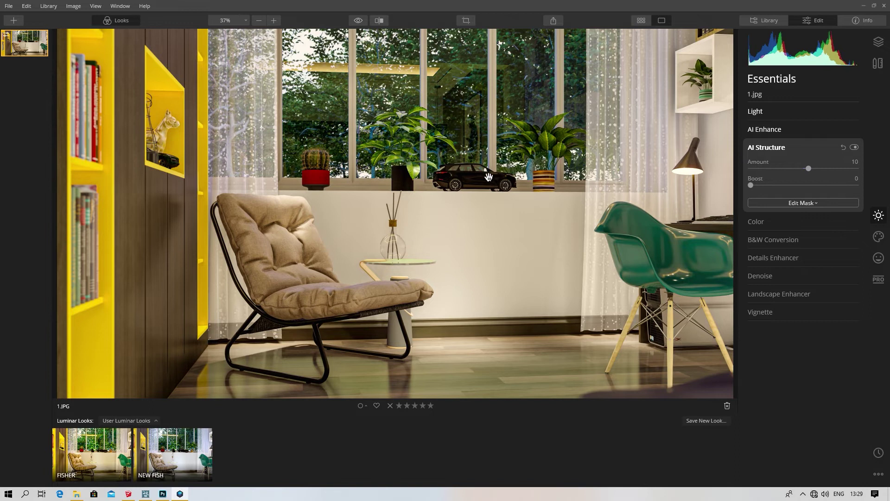
pyautogui.scroll(1, 489, 177)
pyautogui.scroll(-1, 490, 181)
pyautogui.click(766, 147)
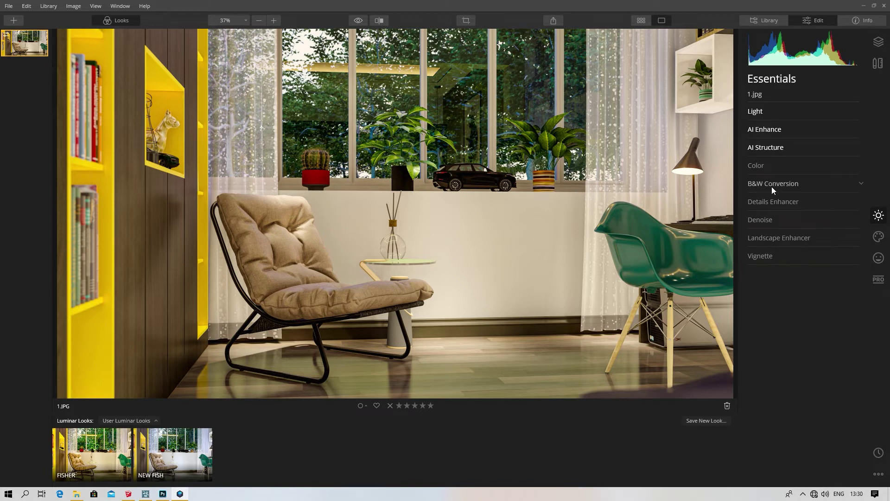
# - In Details Enhancer, set Small Details to 13, Medium Details to 25 and Large Details to 32, and compare the render before and after
pyautogui.click(775, 203)
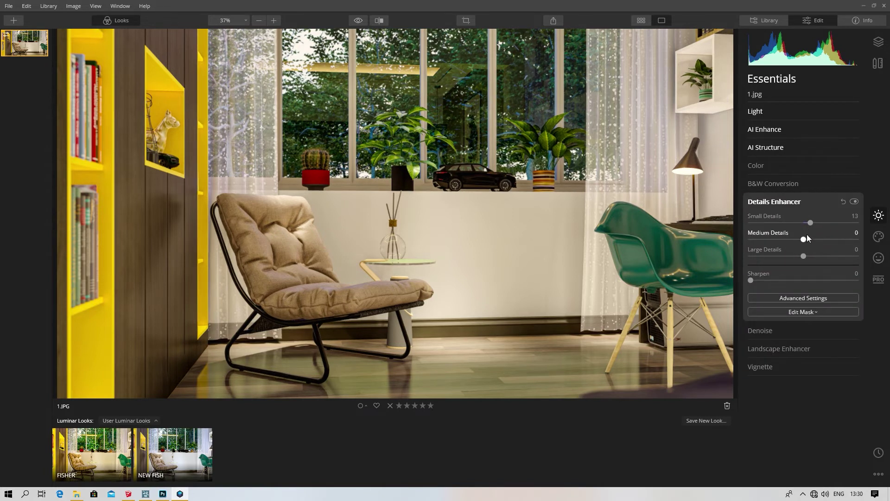
pyautogui.moveTo(807, 237); pyautogui.dragTo(819, 255)
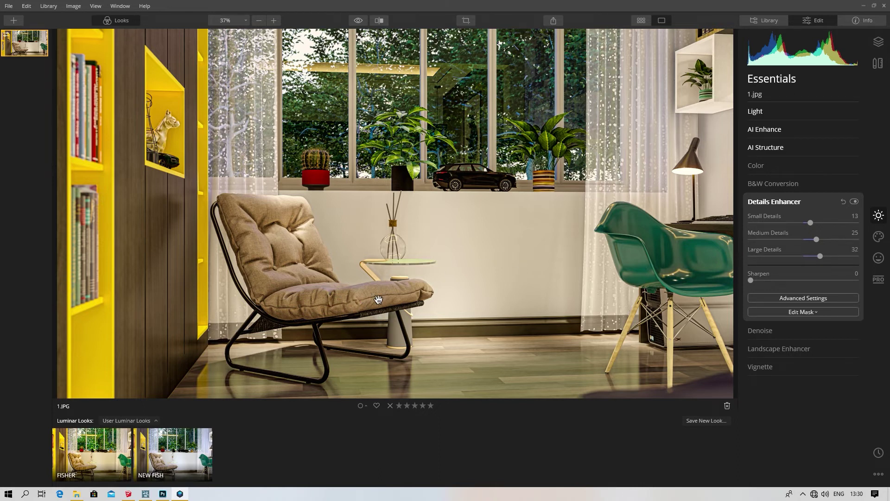
pyautogui.click(379, 20)
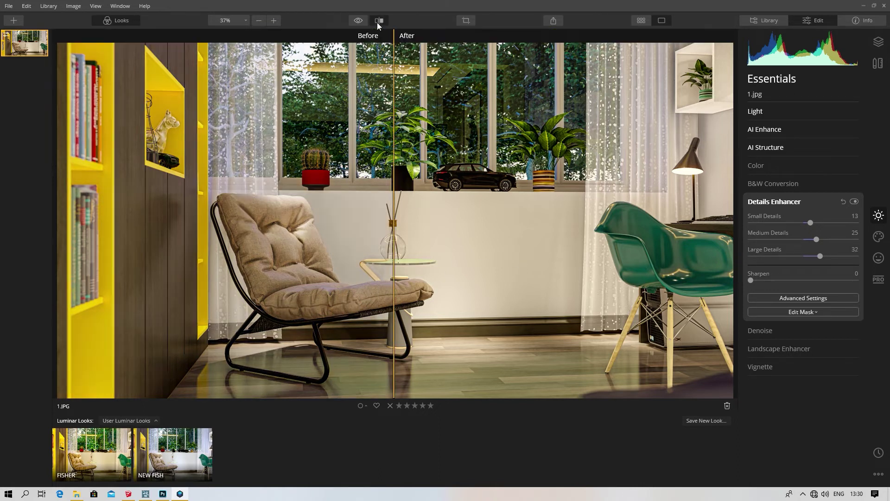
pyautogui.moveTo(396, 261); pyautogui.dragTo(354, 194)
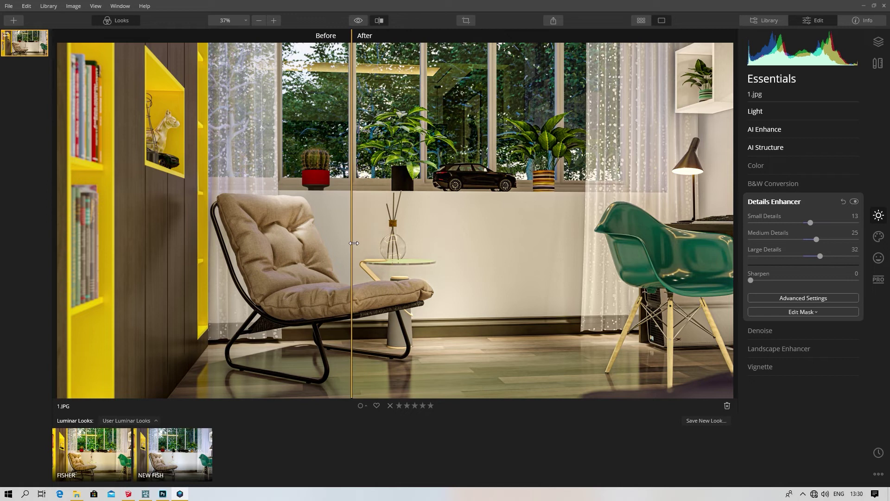
# - In Details Enhancer, set Sharpen to 10 and Details Protection to 50, then compare the render before and after
pyautogui.click(380, 21)
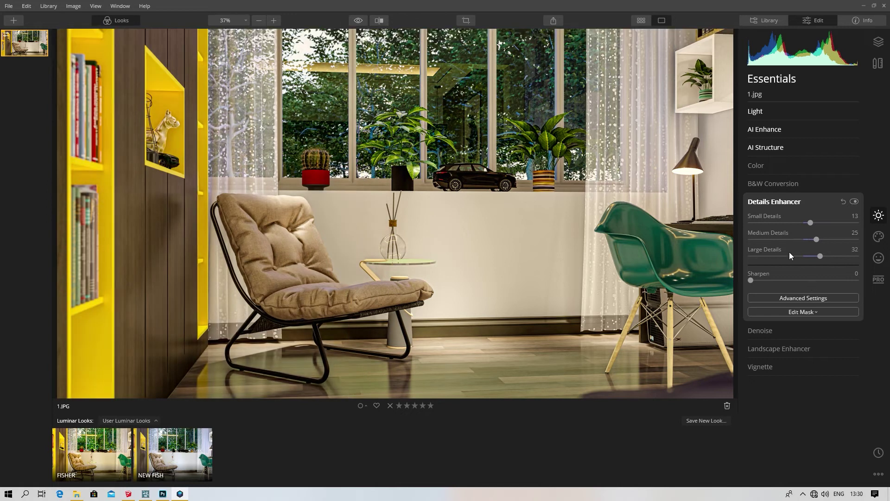
pyautogui.click(786, 202)
pyautogui.click(785, 202)
pyautogui.moveTo(751, 280); pyautogui.dragTo(758, 281)
pyautogui.moveTo(763, 287); pyautogui.dragTo(763, 288)
pyautogui.click(788, 299)
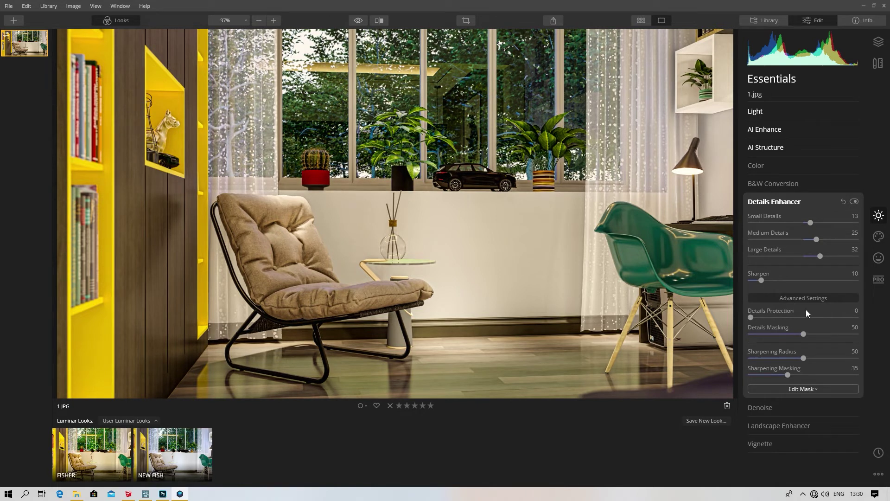
pyautogui.moveTo(751, 317); pyautogui.dragTo(805, 318)
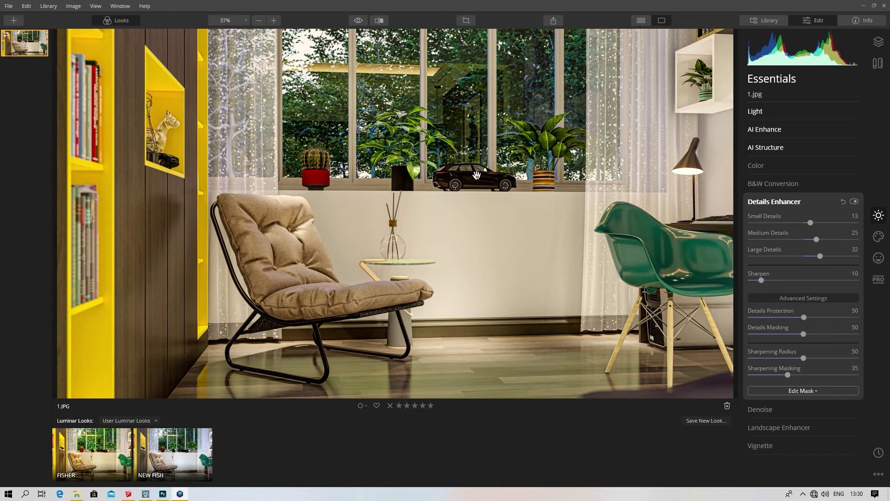
pyautogui.click(379, 20)
pyautogui.moveTo(352, 139); pyautogui.dragTo(426, 140)
pyautogui.moveTo(327, 136)
pyautogui.mouseDown()
pyautogui.moveTo(577, 142)
pyautogui.moveTo(310, 139)
pyautogui.mouseUp()
pyautogui.click(379, 20)
# - Check the Denoise settings without changing them, then set the Golden Hour of the Landscape Enhancer to 5
pyautogui.click(780, 205)
pyautogui.click(766, 222)
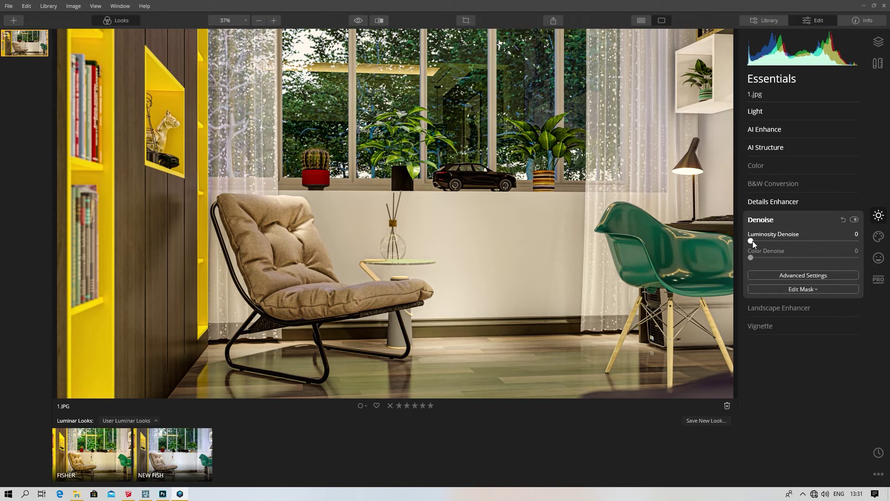
pyautogui.click(783, 275)
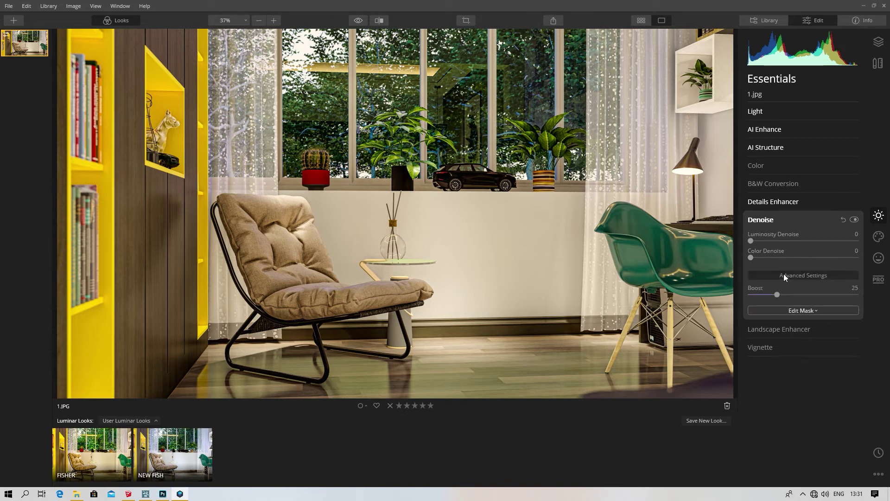
pyautogui.click(768, 220)
pyautogui.click(774, 238)
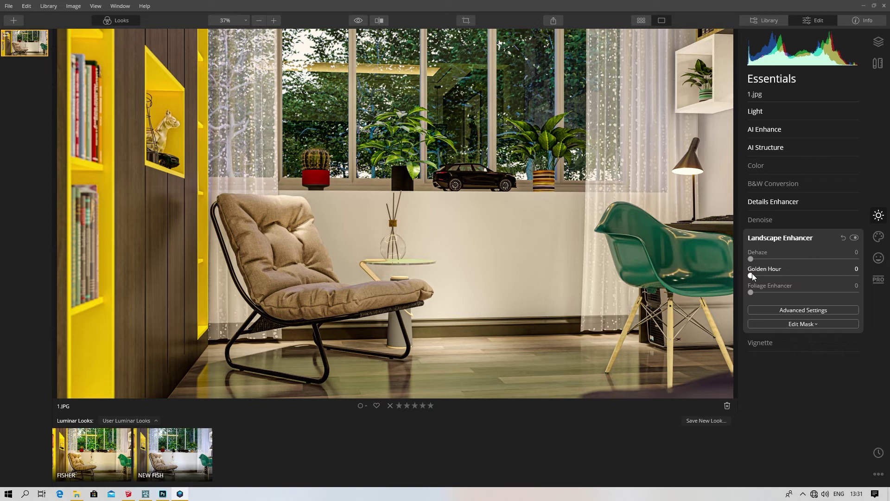
pyautogui.moveTo(755, 274); pyautogui.dragTo(758, 275)
pyautogui.moveTo(758, 276); pyautogui.dragTo(757, 277)
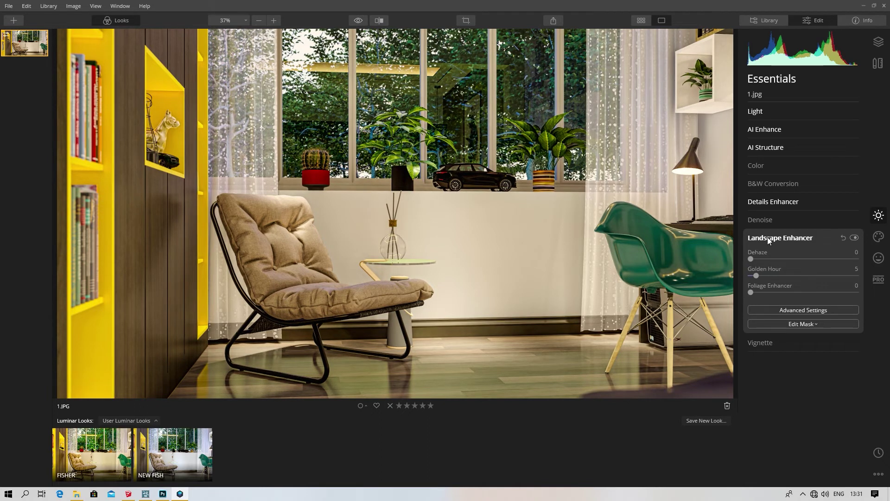
# - Add a vignette with an Amount of -30 and an Inner Light of 12
pyautogui.click(767, 237)
pyautogui.click(767, 257)
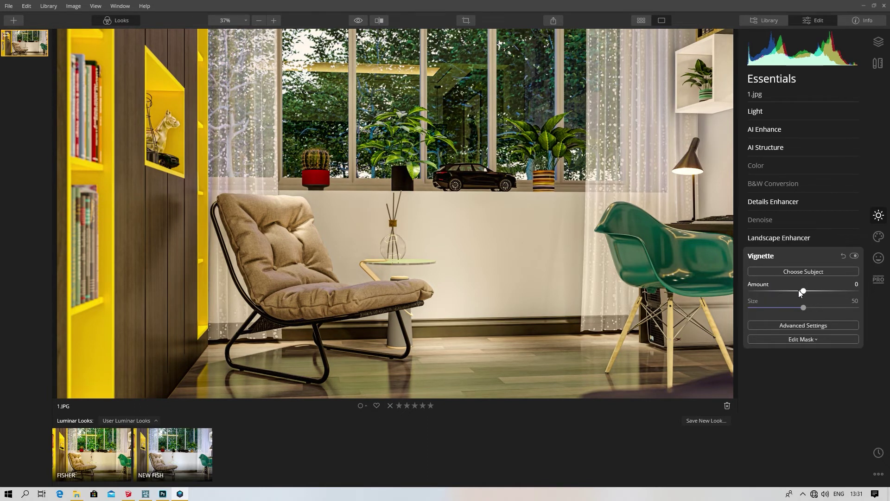
pyautogui.moveTo(798, 290)
pyautogui.mouseDown()
pyautogui.moveTo(779, 291)
pyautogui.moveTo(787, 290)
pyautogui.mouseUp()
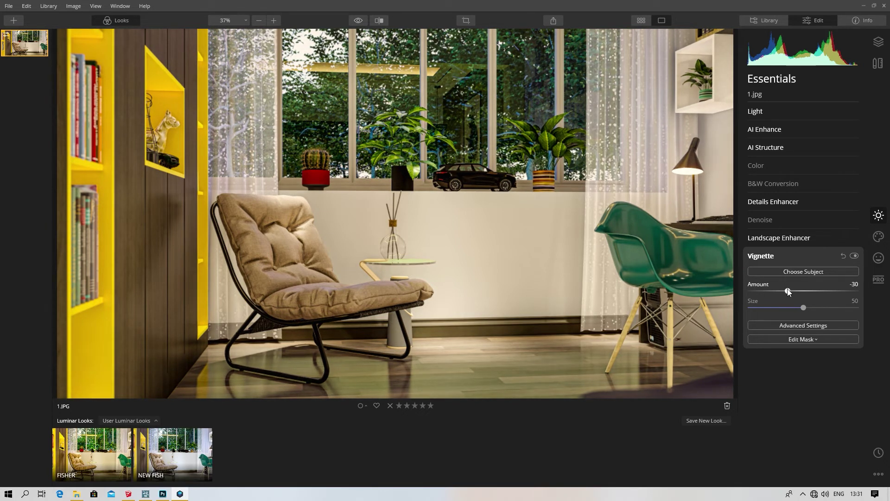
pyautogui.click(782, 324)
pyautogui.moveTo(757, 388)
pyautogui.mouseDown()
pyautogui.moveTo(814, 390)
pyautogui.moveTo(765, 388)
pyautogui.mouseUp()
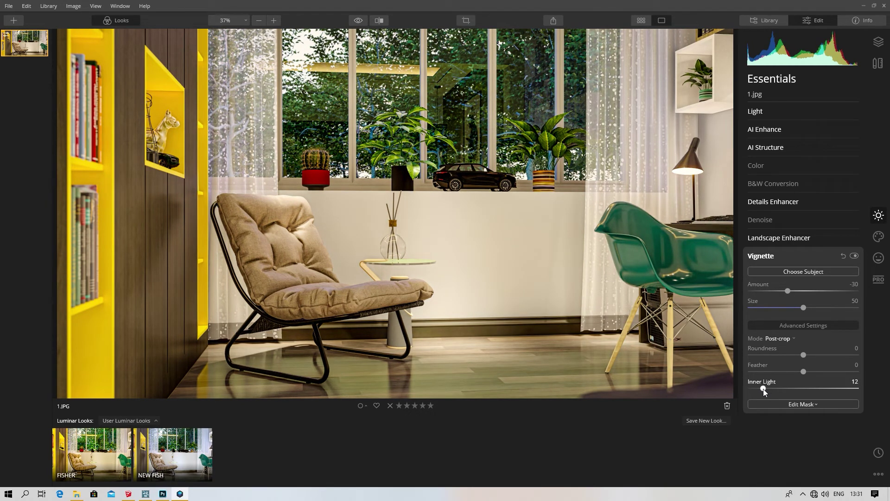
pyautogui.click(771, 257)
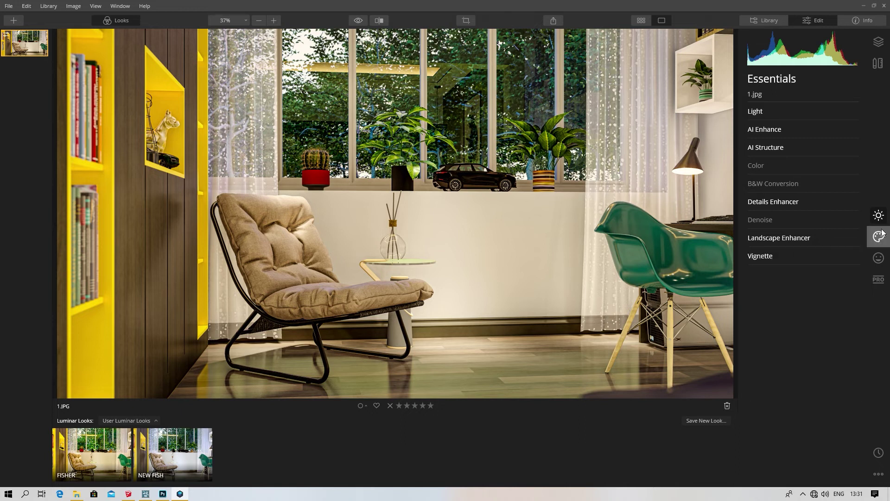
# - Set the Amount of the Creative filter Dramatic to 10
pyautogui.click(882, 259)
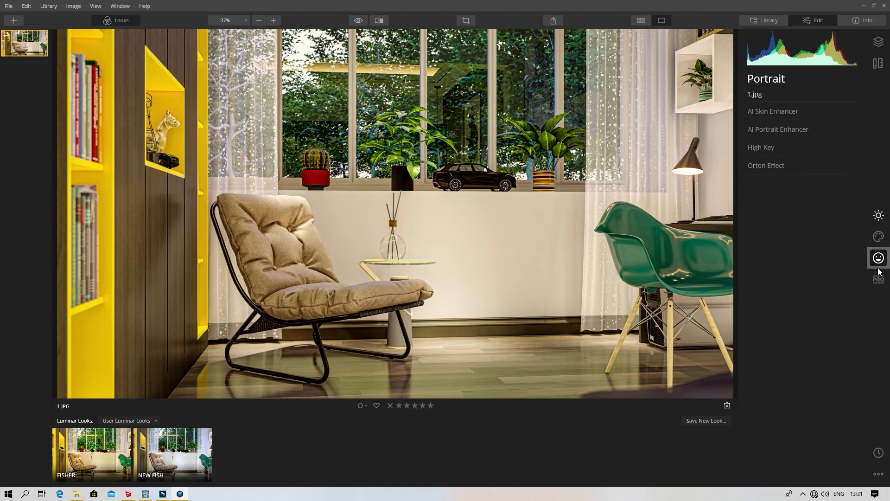
pyautogui.click(881, 239)
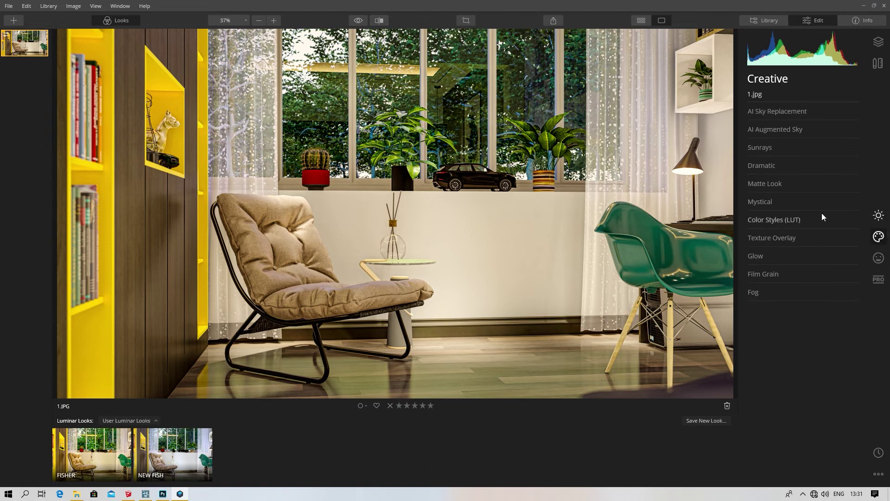
pyautogui.click(770, 165)
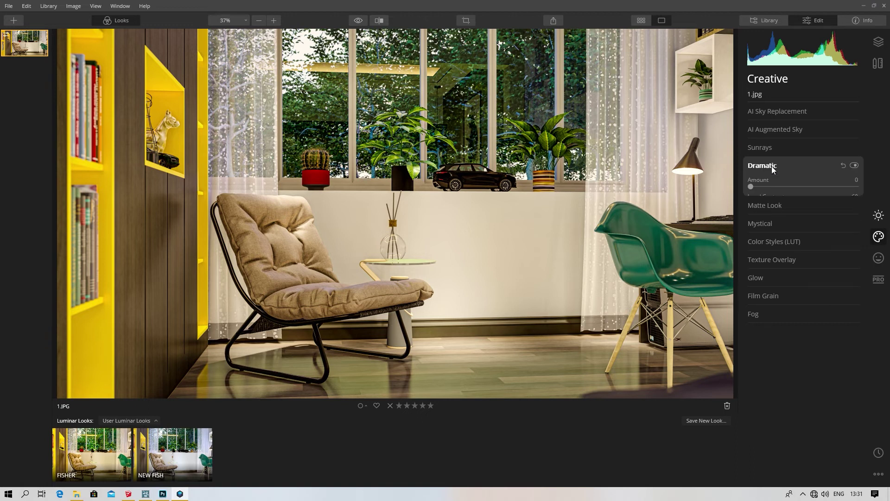
pyautogui.moveTo(757, 186); pyautogui.dragTo(762, 186)
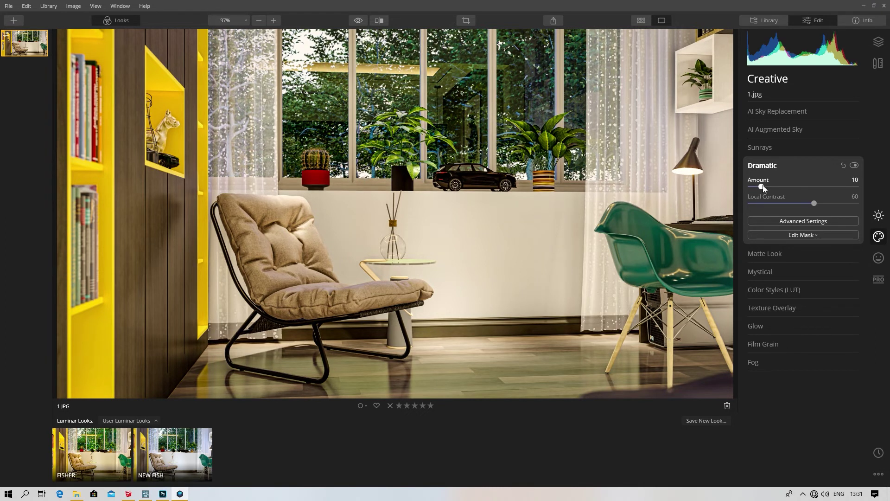
# - Toggle the Dramatic filter off and on to compare its effect, then lower its Amount slightly
pyautogui.click(854, 166)
pyautogui.click(855, 165)
pyautogui.click(854, 165)
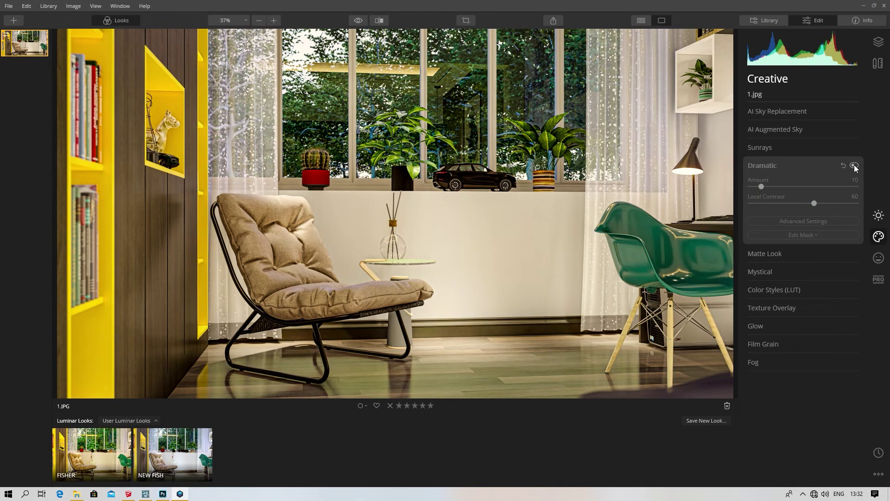
pyautogui.click(854, 166)
pyautogui.click(854, 166)
pyautogui.click(854, 165)
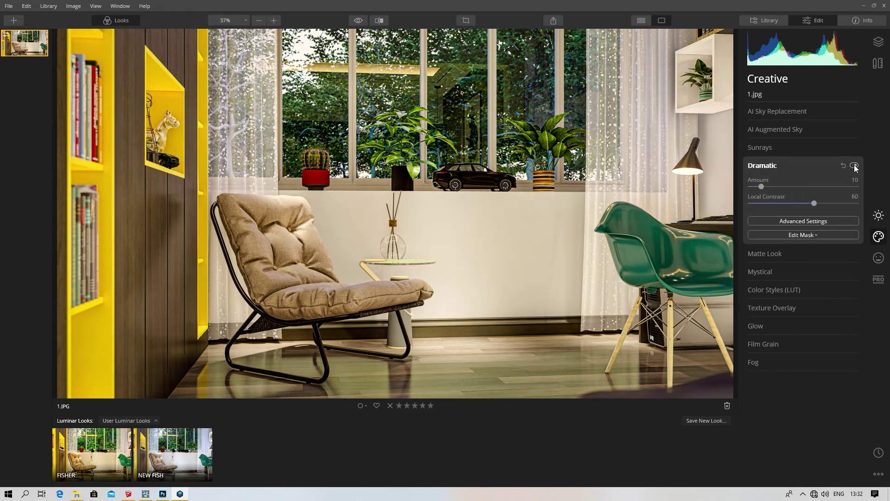
pyautogui.click(854, 165)
pyautogui.click(854, 166)
pyautogui.click(854, 165)
pyautogui.click(855, 165)
pyautogui.moveTo(761, 186); pyautogui.dragTo(758, 186)
pyautogui.click(768, 167)
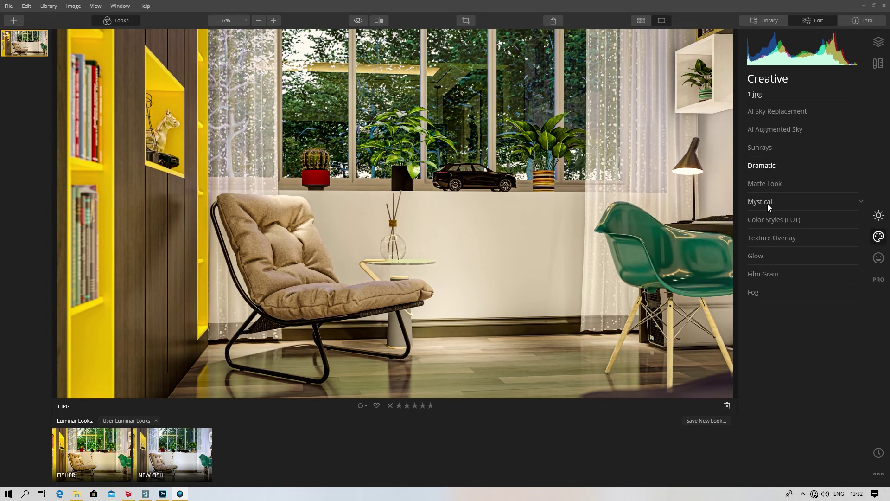
# - Apply a slight amount of the Matte Look filter to the render
pyautogui.click(765, 184)
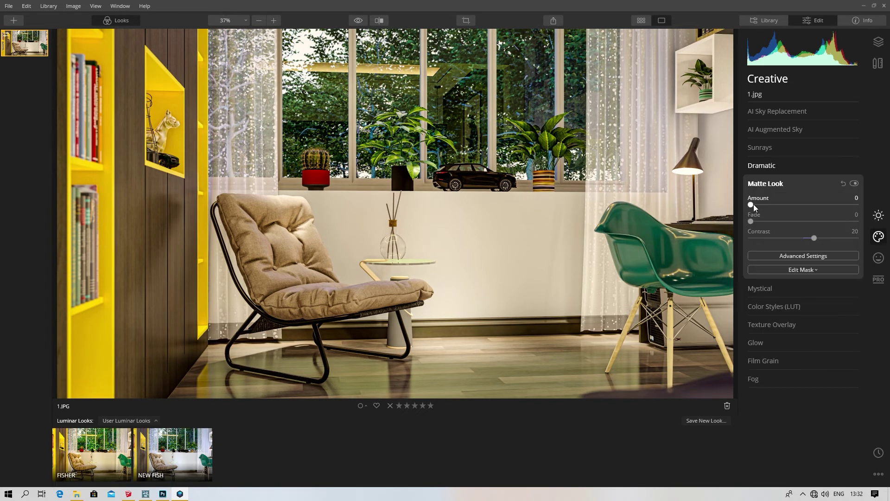
pyautogui.moveTo(756, 204)
pyautogui.mouseDown()
pyautogui.moveTo(870, 210)
pyautogui.moveTo(756, 210)
pyautogui.mouseUp()
pyautogui.click(783, 186)
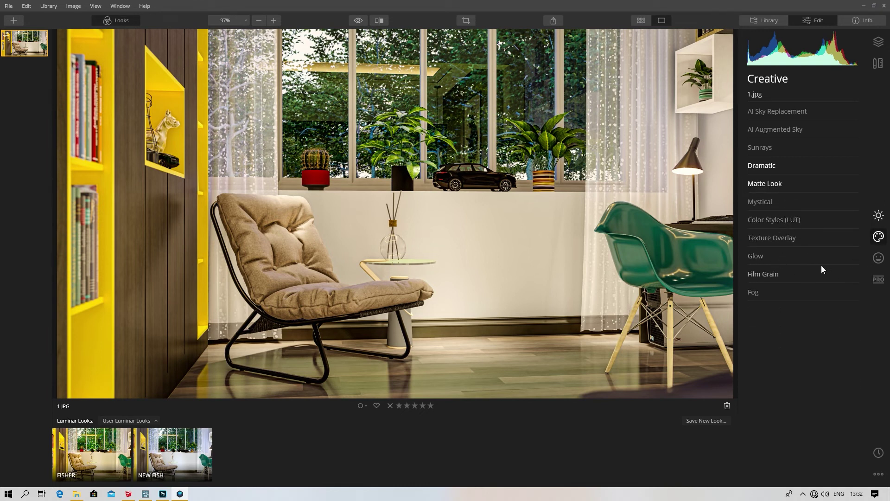
# - Try the Soft Focus Bright Glow at an Amount of 49 and return it to 0
pyautogui.click(792, 258)
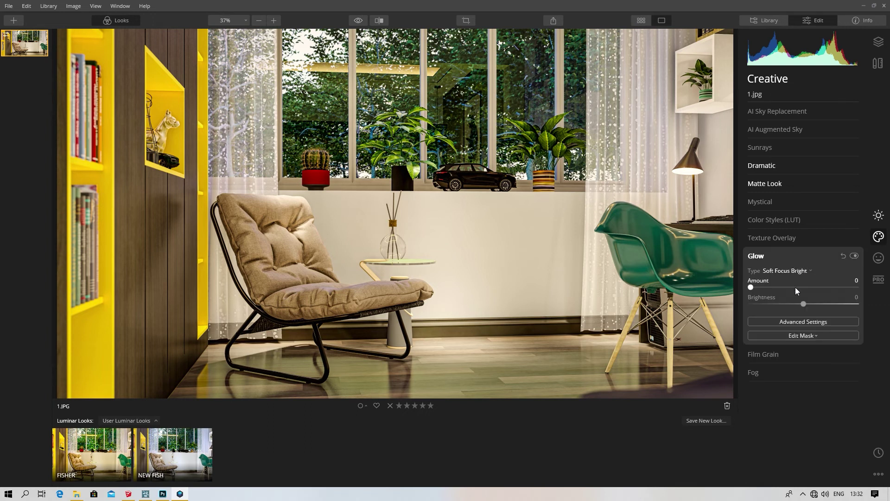
pyautogui.moveTo(751, 288); pyautogui.dragTo(804, 297)
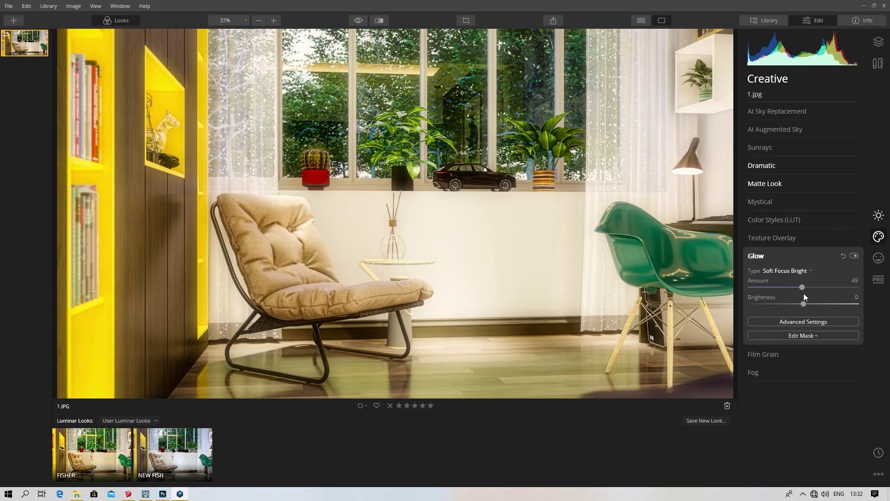
pyautogui.moveTo(802, 288); pyautogui.dragTo(741, 290)
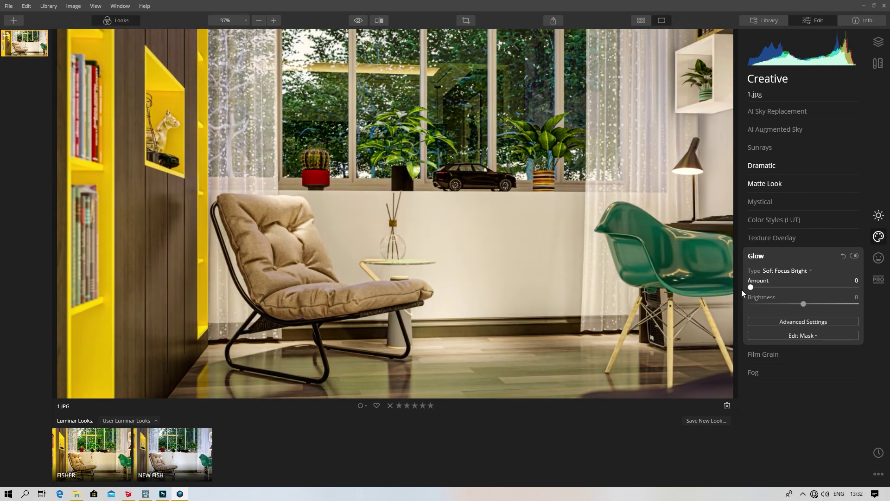
pyautogui.click(779, 256)
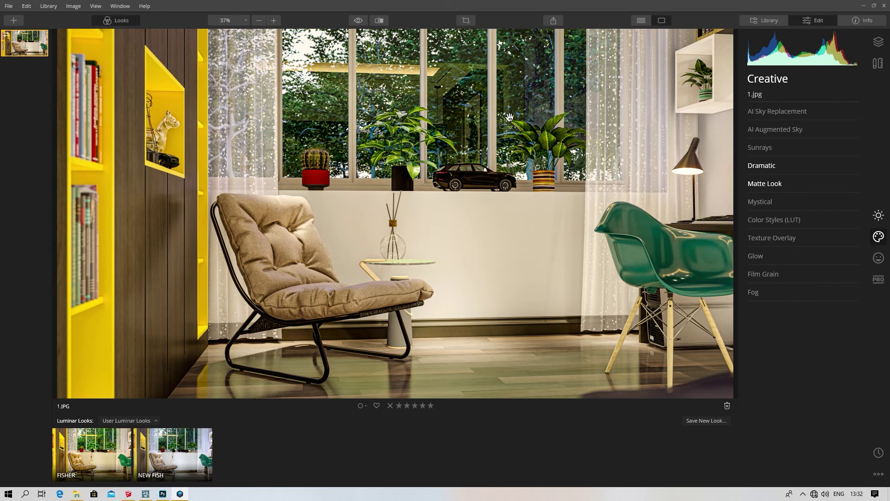
# - Compare the edited render with the original across the window and armchair area
pyautogui.click(379, 20)
pyautogui.moveTo(314, 128); pyautogui.dragTo(349, 164)
pyautogui.click(380, 20)
# - Export the image as a JPEG named 1 to the Renders folder of 3d66.com_1149959, replacing the existing file
pyautogui.click(551, 20)
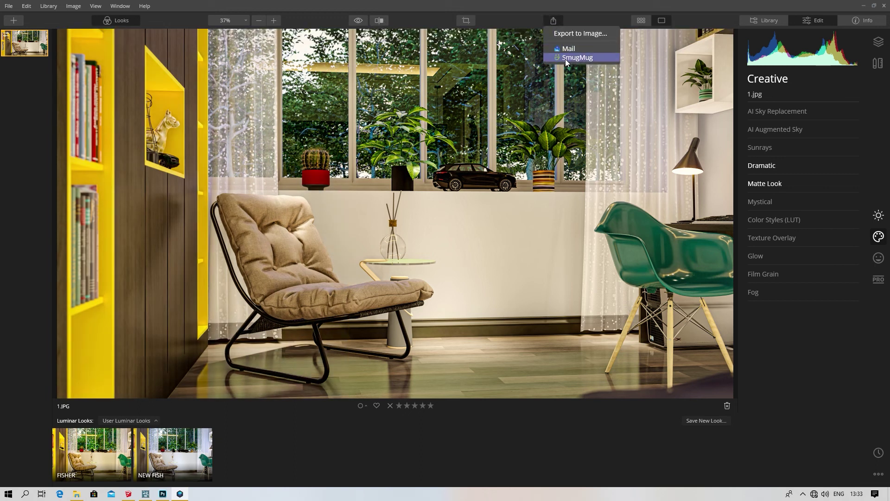
pyautogui.click(569, 34)
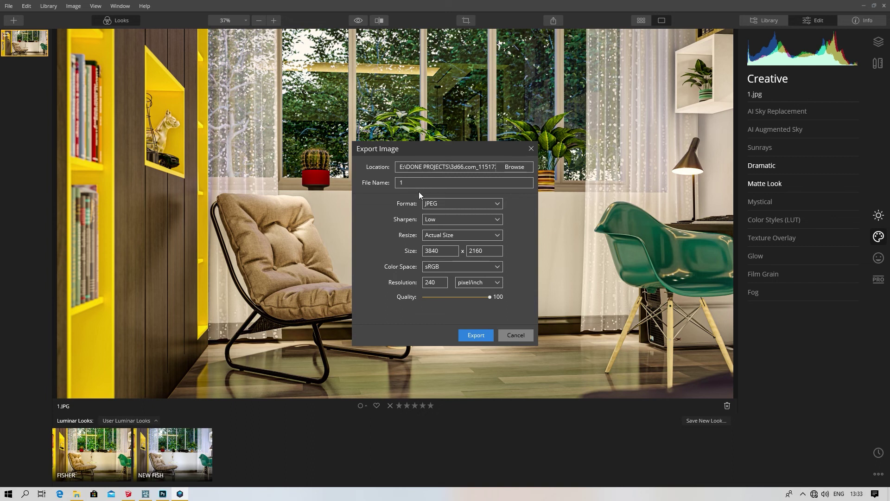
pyautogui.click(515, 167)
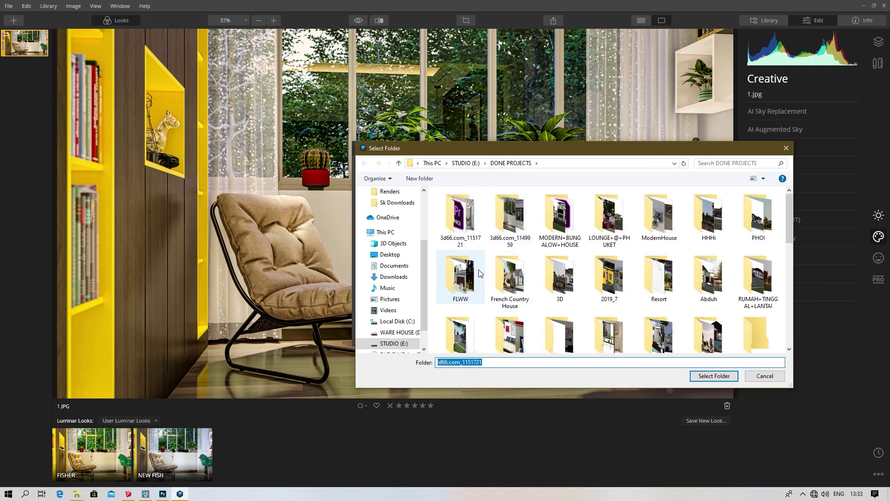
pyautogui.doubleClick(516, 229)
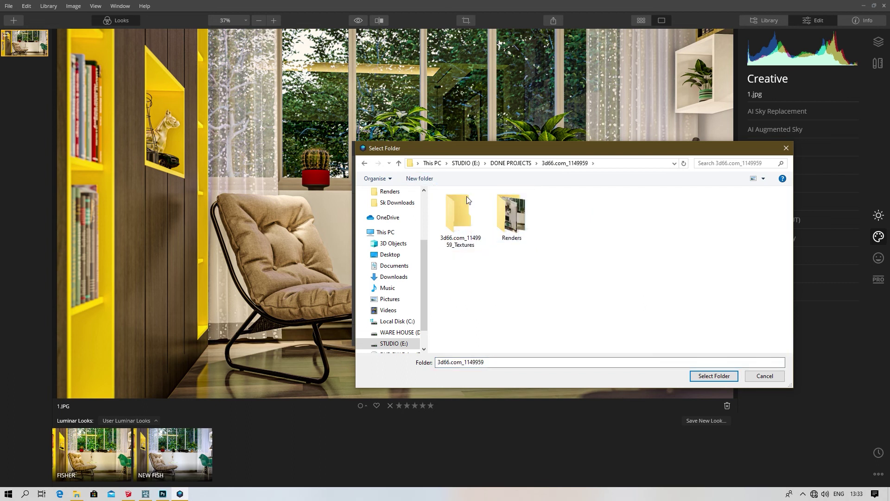
pyautogui.doubleClick(510, 221)
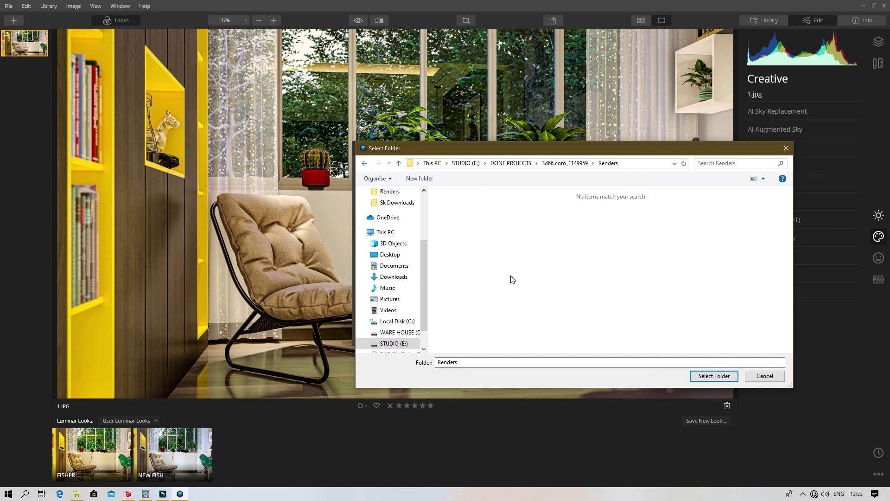
pyautogui.press('BackSpace')
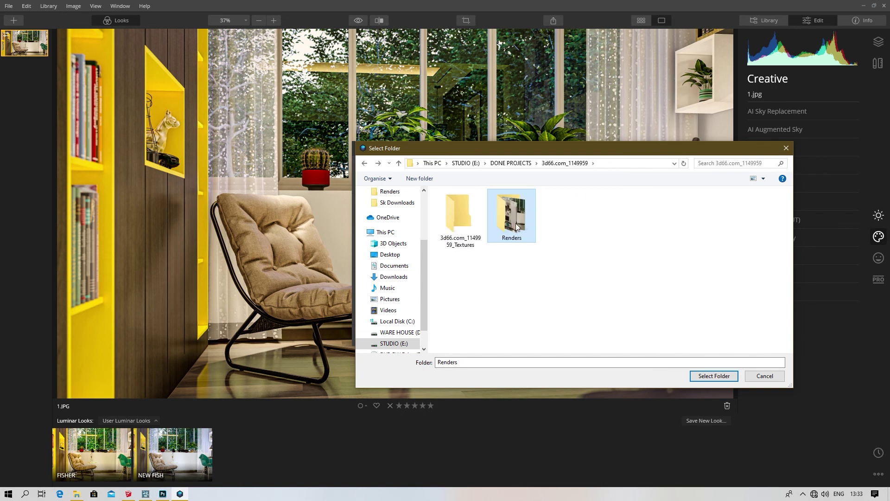
pyautogui.click(714, 375)
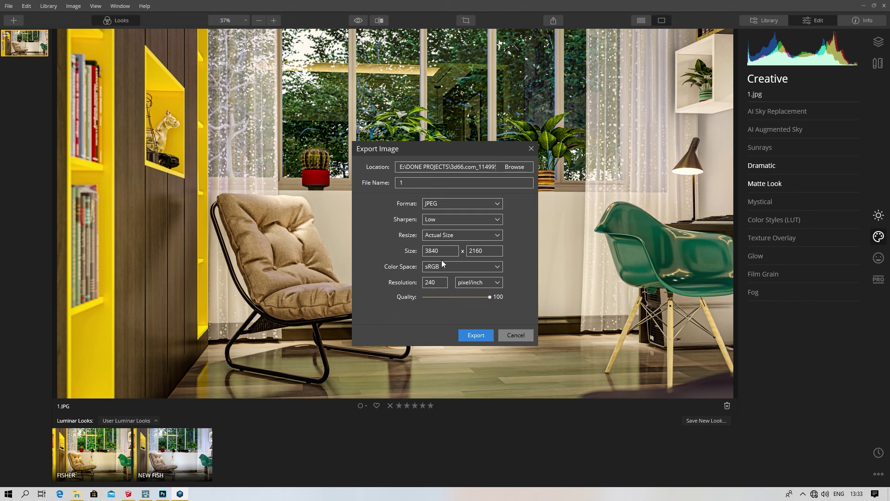
pyautogui.click(482, 335)
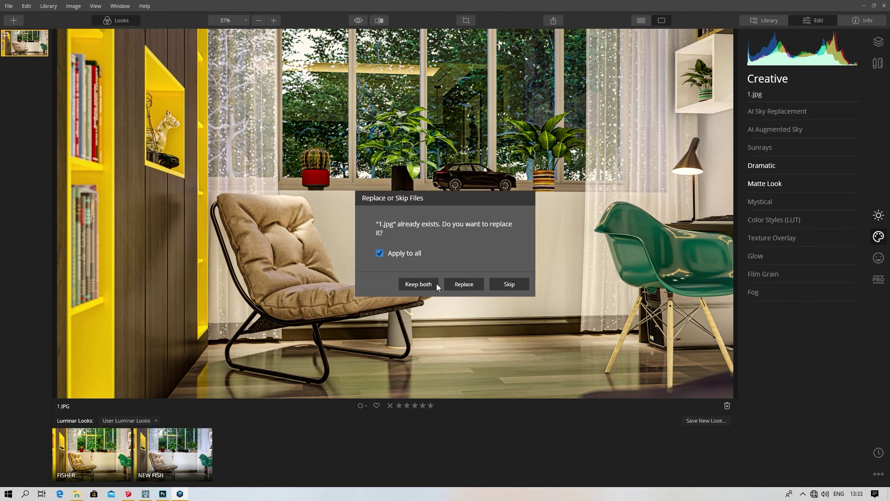
pyautogui.click(464, 285)
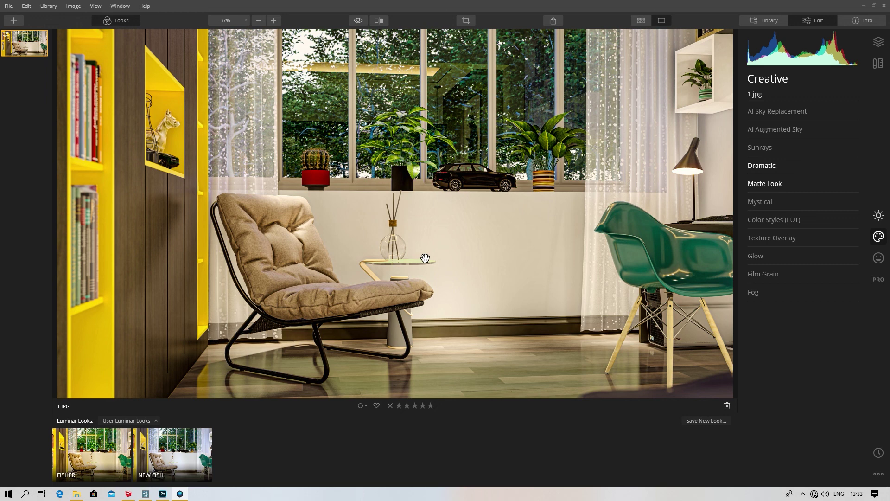
# - Switch to File Explorer and open the exported image 1 from the Renders folder to view it
pyautogui.click(862, 5)
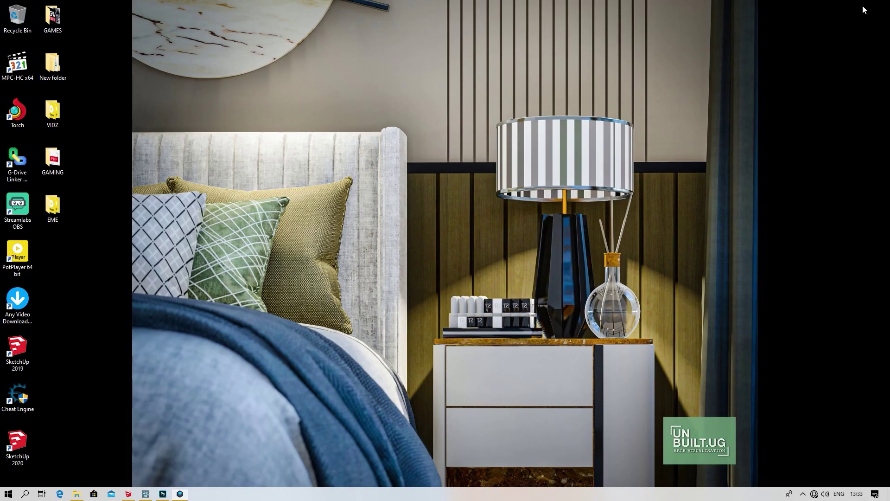
pyautogui.click(77, 492)
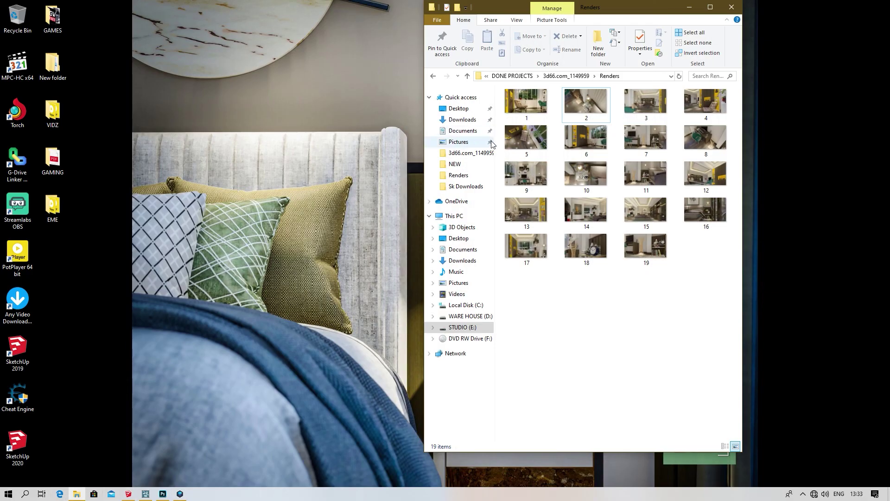
pyautogui.doubleClick(519, 103)
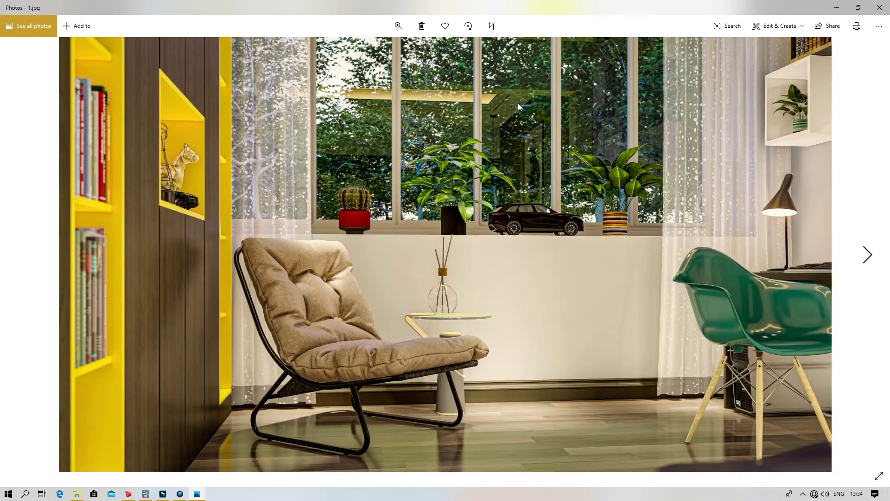